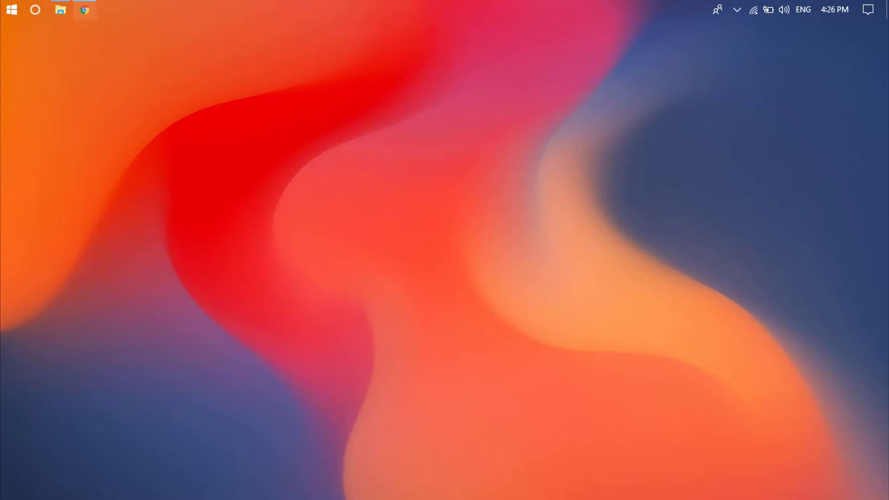
Load the iSlide website (islide.cc) in Chrome and find the Download for Free button.
{"action": "left_click", "coordinate": [84, 10]}
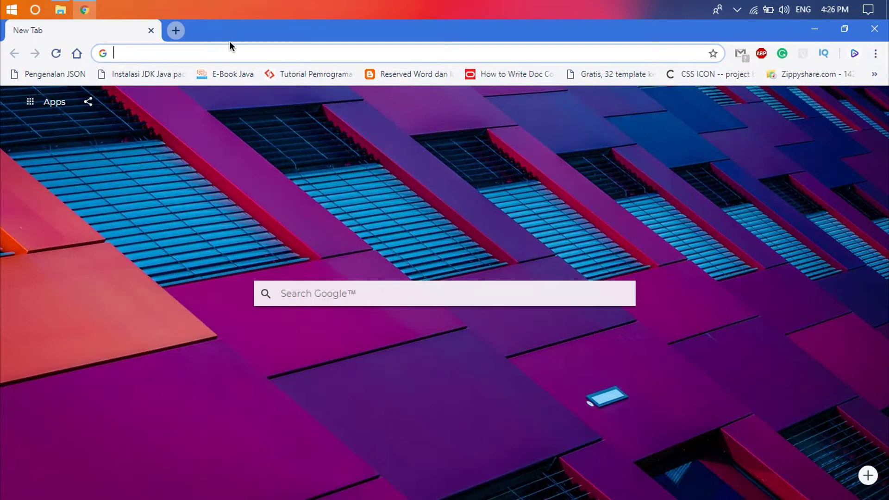
{"action": "type", "text": "islide.cc"}
{"action": "key", "text": "Return"}
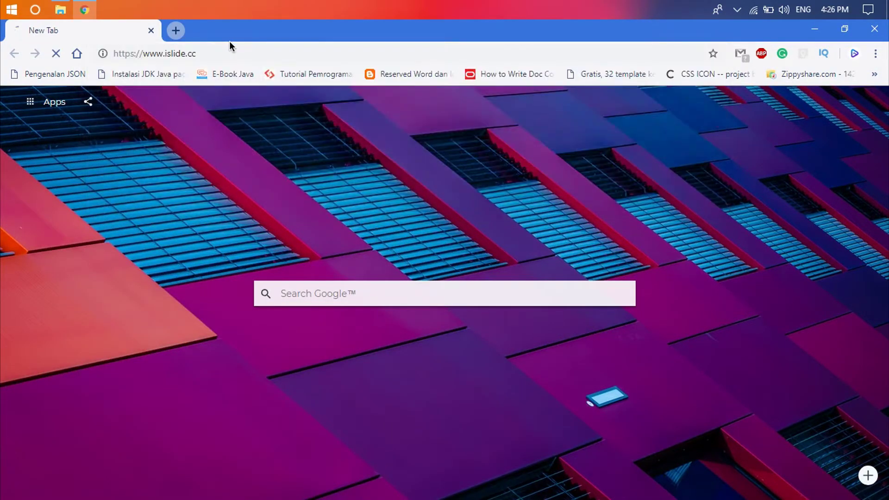
{"action": "scroll", "coordinate": [547, 298], "scroll_direction": "down", "scroll_amount": 5}
{"action": "scroll", "coordinate": [546, 301], "scroll_direction": "down", "scroll_amount": 3}
{"action": "scroll", "coordinate": [546, 299], "scroll_direction": "up", "scroll_amount": 2}
{"action": "scroll", "coordinate": [545, 299], "scroll_direction": "up", "scroll_amount": 5}
{"action": "scroll", "coordinate": [546, 299], "scroll_direction": "down", "scroll_amount": 4}
{"action": "scroll", "coordinate": [546, 294], "scroll_direction": "down", "scroll_amount": 5}
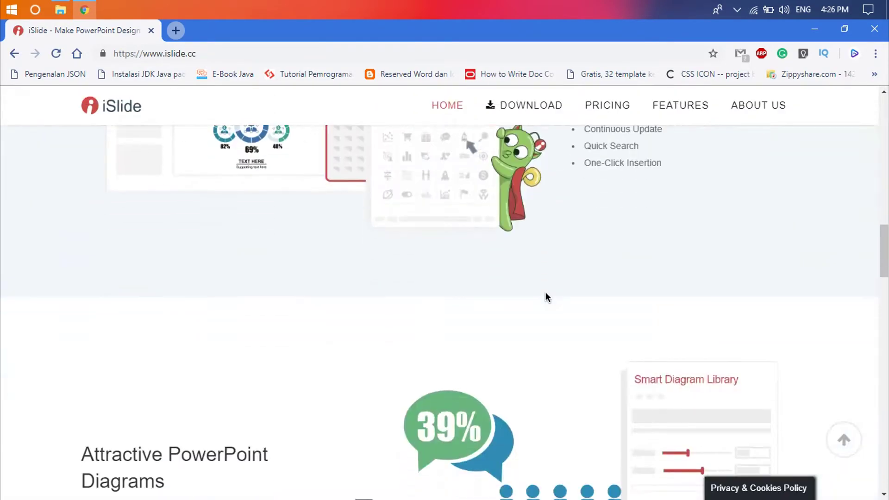
{"action": "scroll", "coordinate": [545, 291], "scroll_direction": "up", "scroll_amount": 5}
{"action": "scroll", "coordinate": [545, 292], "scroll_direction": "up", "scroll_amount": 8}
{"action": "scroll", "coordinate": [545, 289], "scroll_direction": "up", "scroll_amount": 2}
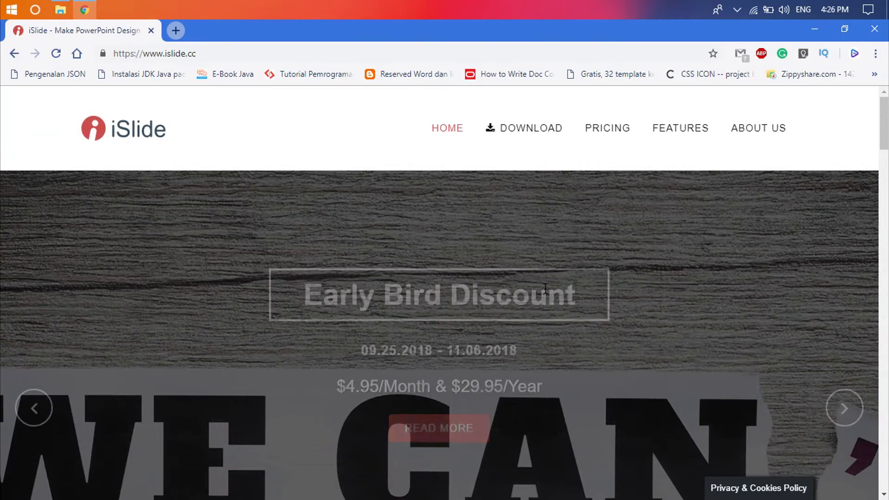
{"action": "scroll", "coordinate": [542, 293], "scroll_direction": "down", "scroll_amount": 6}
{"action": "scroll", "coordinate": [542, 296], "scroll_direction": "down", "scroll_amount": 6}
{"action": "scroll", "coordinate": [542, 300], "scroll_direction": "down", "scroll_amount": 5}
{"action": "scroll", "coordinate": [543, 300], "scroll_direction": "down", "scroll_amount": 5}
{"action": "scroll", "coordinate": [543, 300], "scroll_direction": "down", "scroll_amount": 5}
{"action": "scroll", "coordinate": [543, 300], "scroll_direction": "down", "scroll_amount": 6}
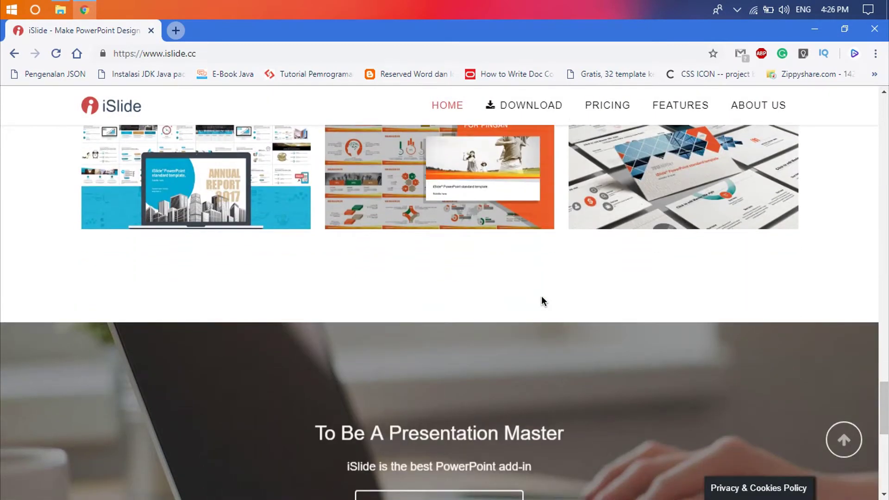
{"action": "scroll", "coordinate": [542, 301], "scroll_direction": "down", "scroll_amount": 5}
{"action": "scroll", "coordinate": [541, 301], "scroll_direction": "up", "scroll_amount": 5}
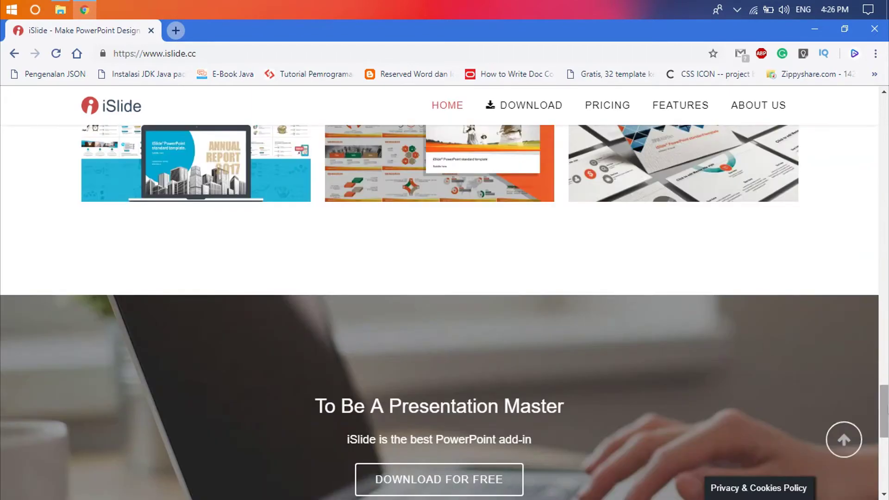
{"action": "left_click_drag", "start_coordinate": [878, 395], "coordinate": [878, 424]}
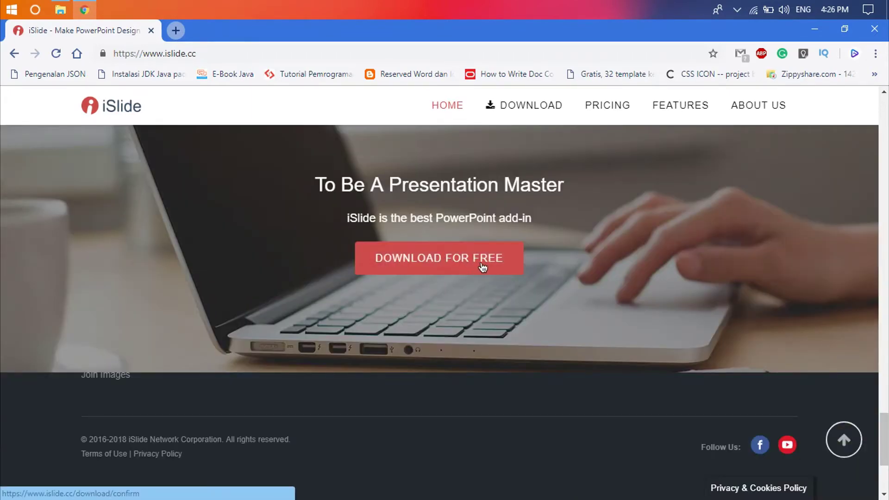
Request the free download and start downloading the iSlide installer.
{"action": "left_click", "coordinate": [438, 258]}
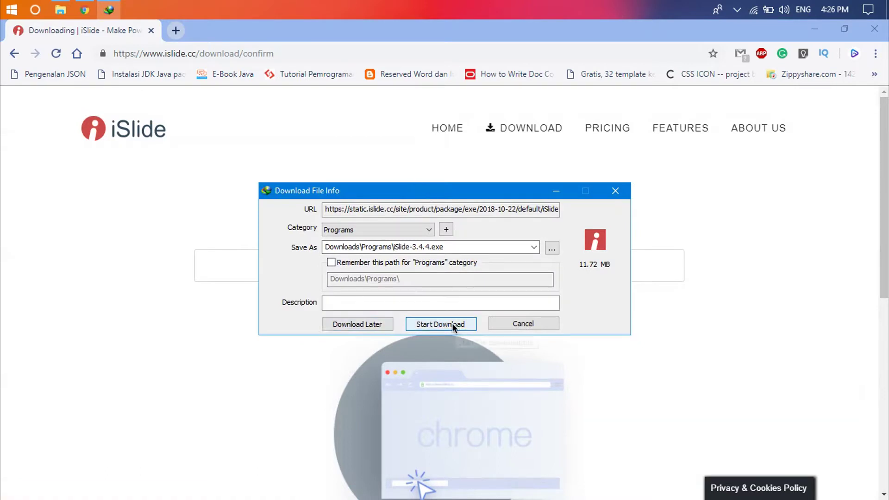
{"action": "left_click", "coordinate": [466, 324]}
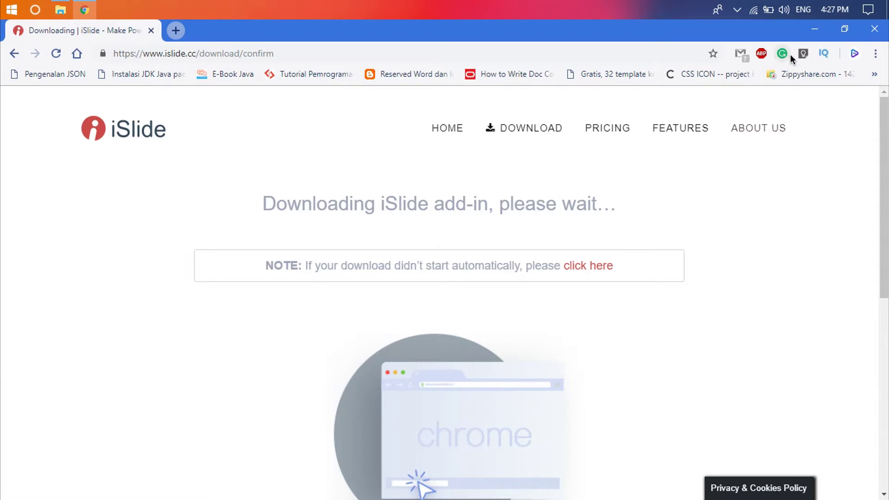
{"action": "left_click", "coordinate": [814, 30]}
Run iSlide-3.4.4.exe from the Desktop folder as administrator.
{"action": "left_click", "coordinate": [60, 10]}
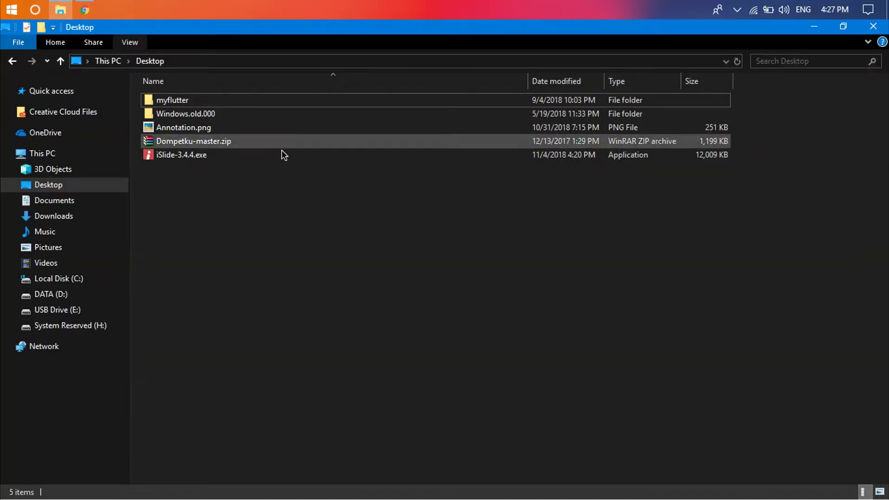
{"action": "left_click", "coordinate": [185, 157]}
{"action": "mouse_move", "coordinate": [182, 154]}
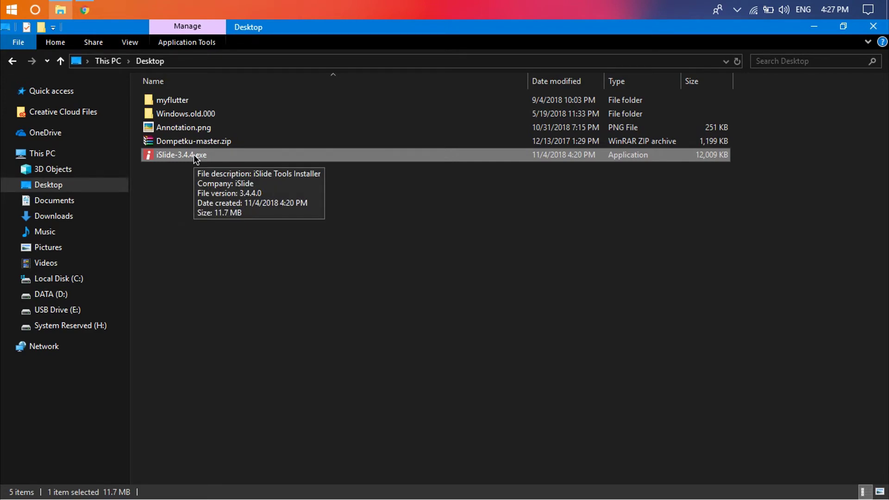
{"action": "double_click", "coordinate": [194, 154]}
{"action": "right_click", "coordinate": [195, 158]}
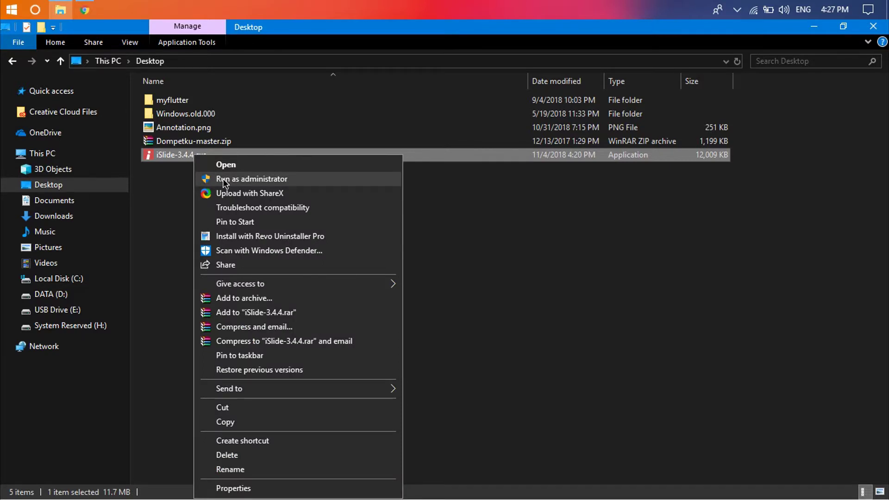
{"action": "left_click", "coordinate": [223, 180]}
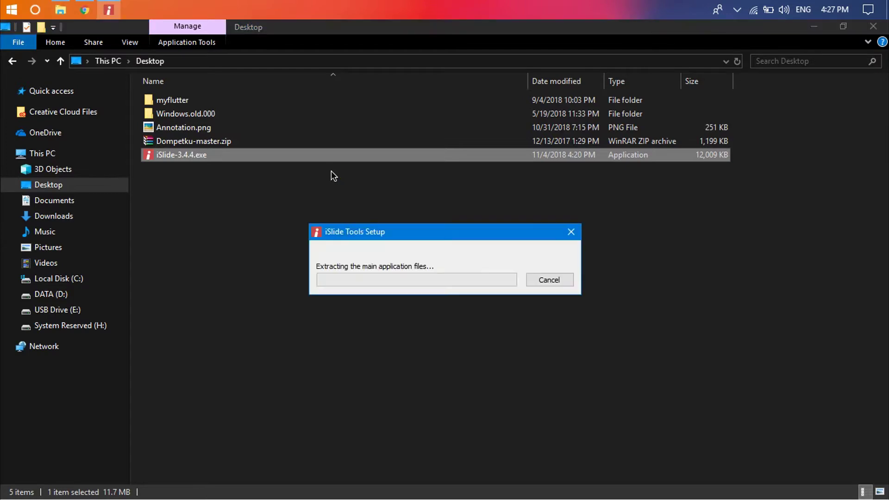
{"action": "left_click", "coordinate": [820, 27]}
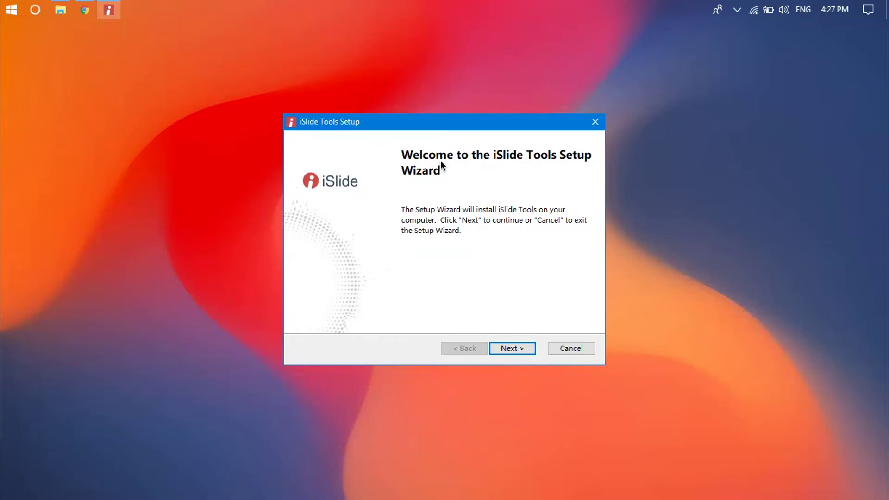
Install iSlide Tools into the default folder, then close the completed setup wizard with Finish.
{"action": "left_click", "coordinate": [517, 351]}
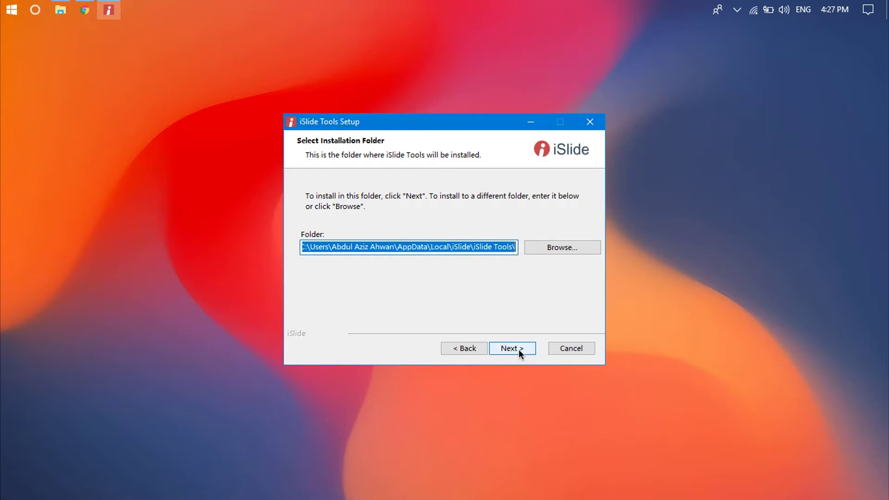
{"action": "left_click", "coordinate": [519, 353]}
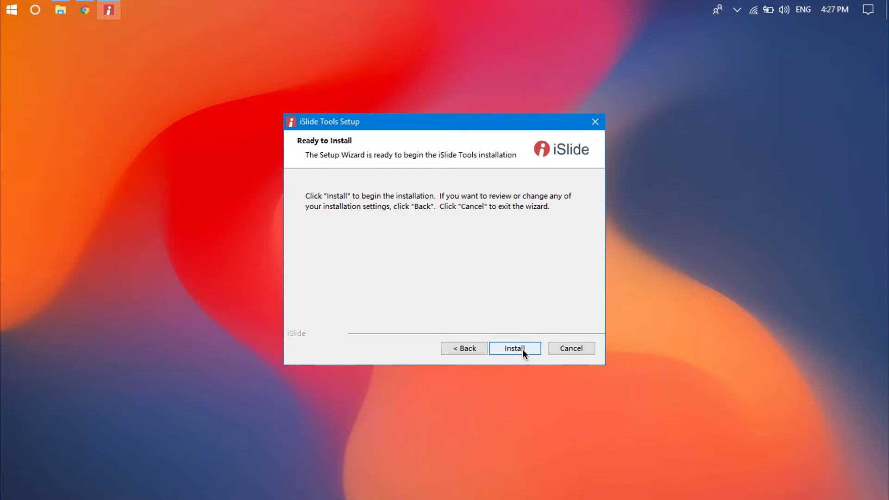
{"action": "left_click", "coordinate": [522, 348]}
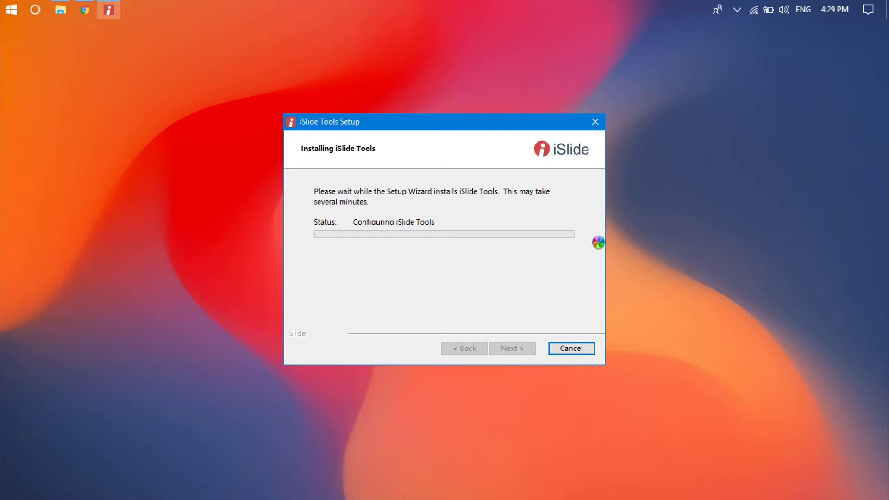
{"action": "left_click", "coordinate": [694, 156]}
{"action": "right_click", "coordinate": [662, 155]}
{"action": "left_click", "coordinate": [451, 132]}
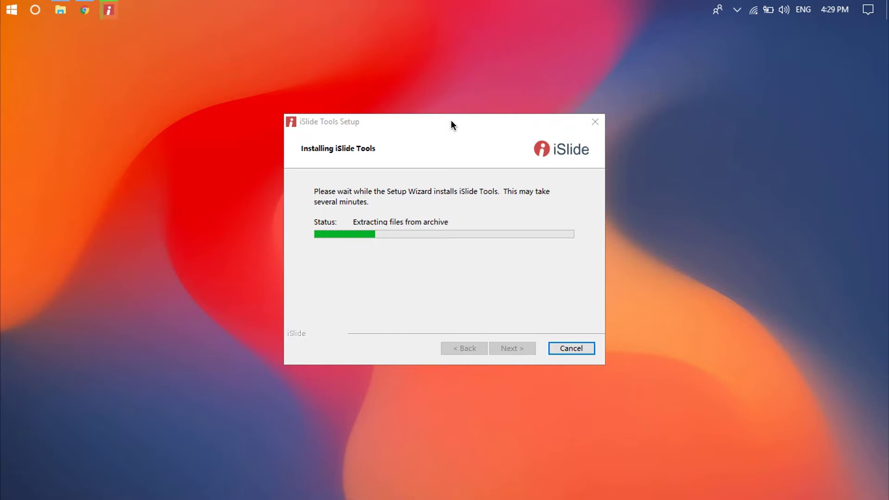
{"action": "left_click", "coordinate": [452, 121]}
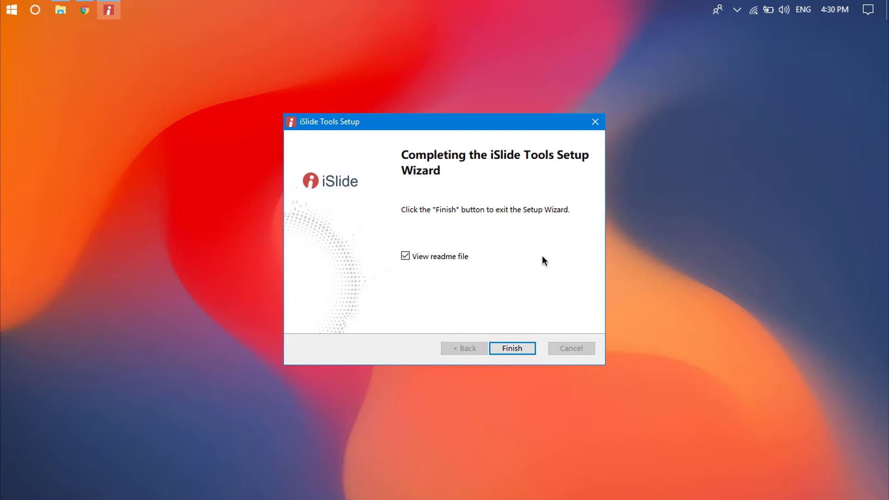
{"action": "left_click", "coordinate": [512, 347]}
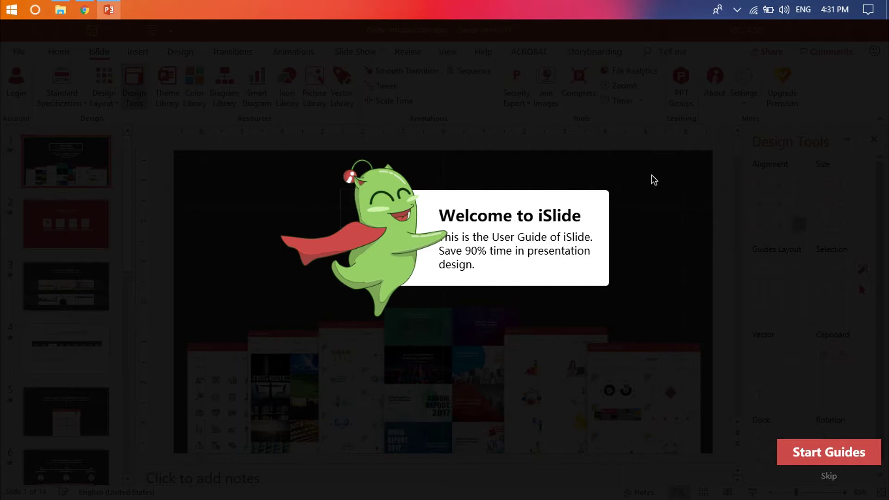
Tour the guide's Theme, Diagram and Picture library pages, skipping login temporarily, then choose START NOW.
{"action": "left_click", "coordinate": [824, 451]}
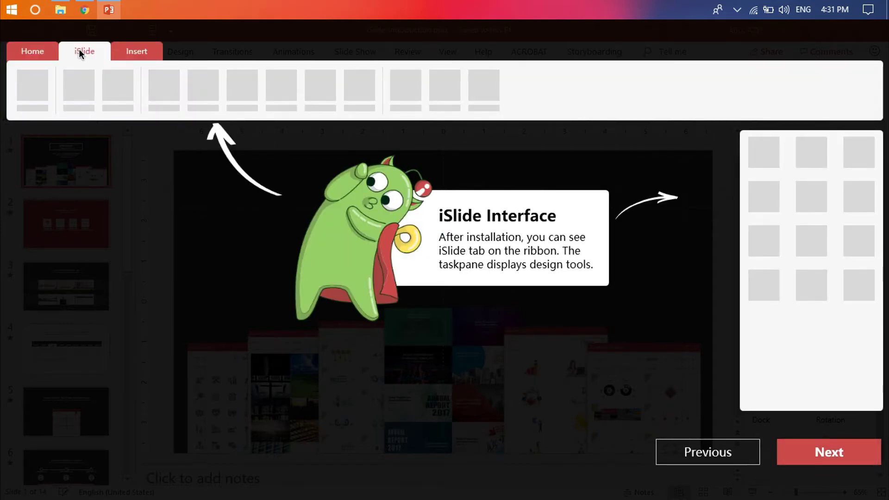
{"action": "left_click", "coordinate": [809, 456]}
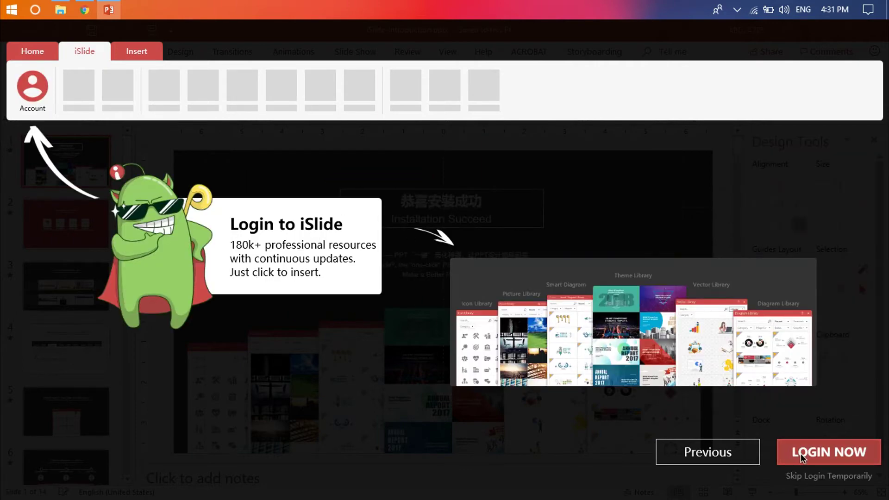
{"action": "left_click", "coordinate": [812, 477]}
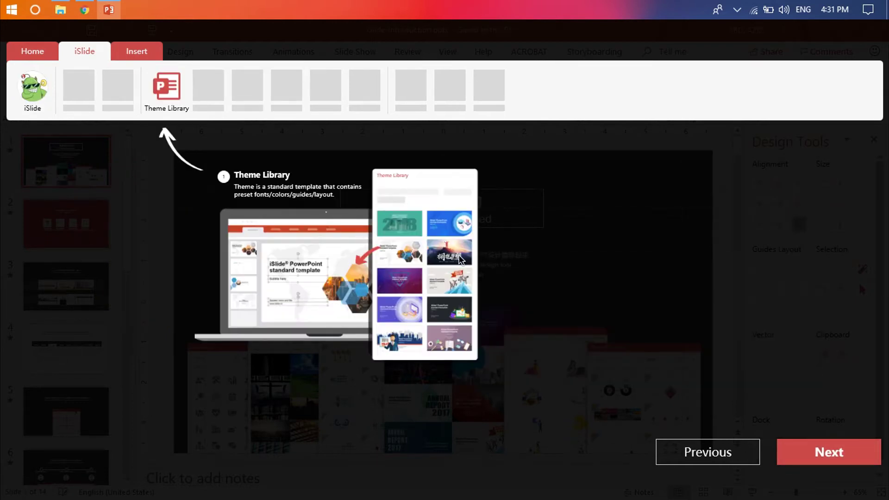
{"action": "left_click", "coordinate": [837, 463]}
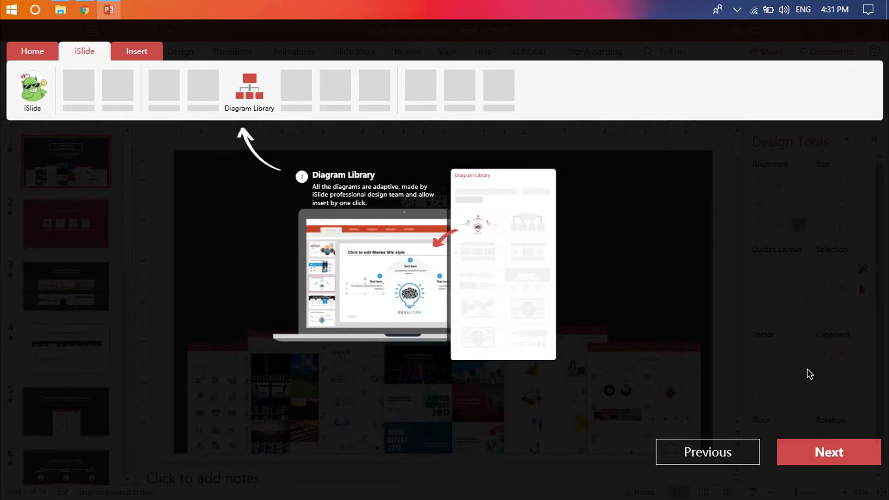
{"action": "left_click", "coordinate": [814, 451]}
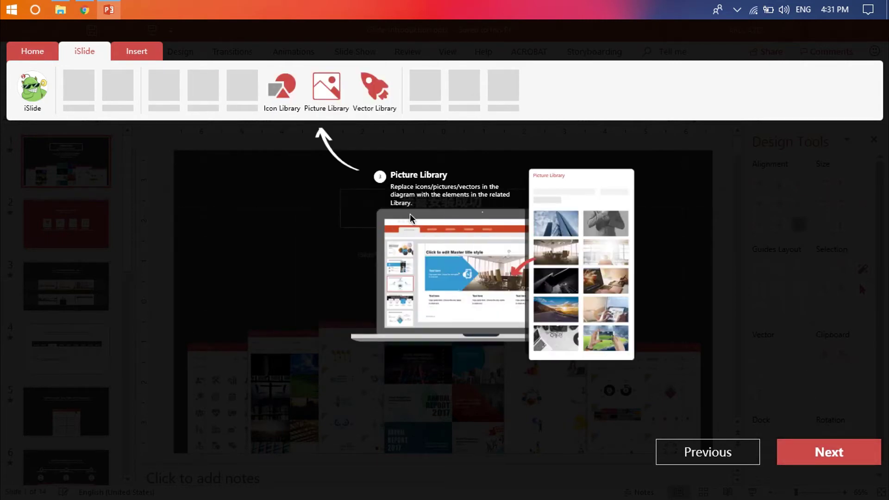
{"action": "left_click", "coordinate": [798, 454]}
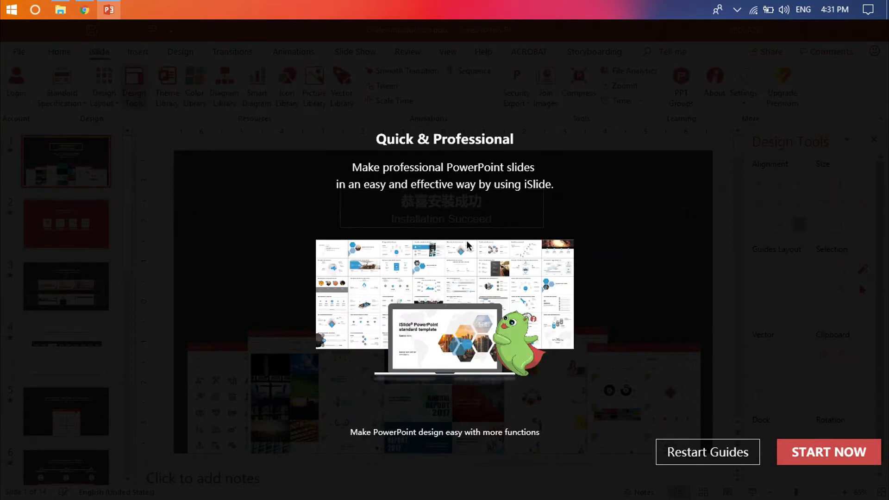
{"action": "left_click", "coordinate": [808, 456]}
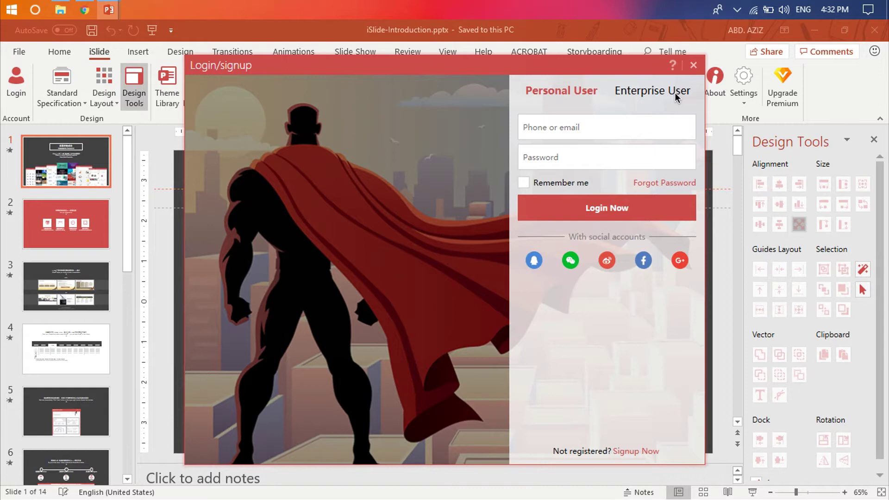
Close the iSlide Login/signup window without signing in.
{"action": "left_click", "coordinate": [693, 65]}
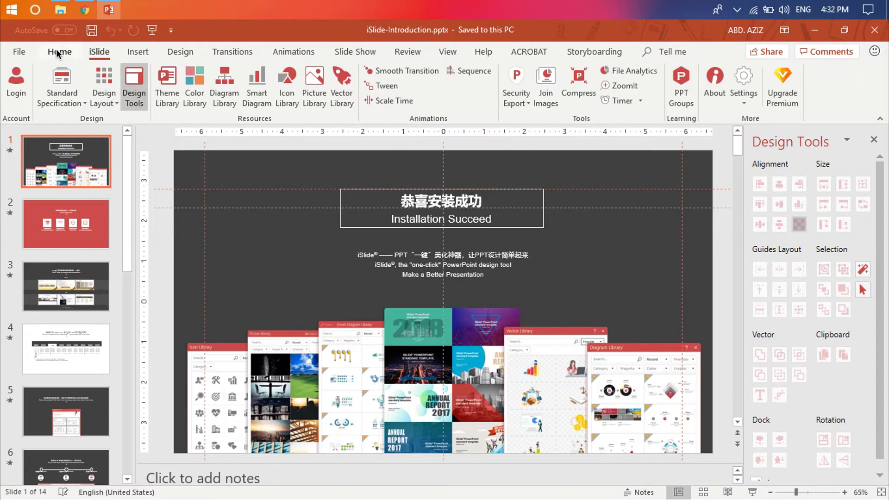
Confirm the iSlide Tools COM add-in is checked in PowerPoint Options > Add-ins.
{"action": "left_click", "coordinate": [19, 51]}
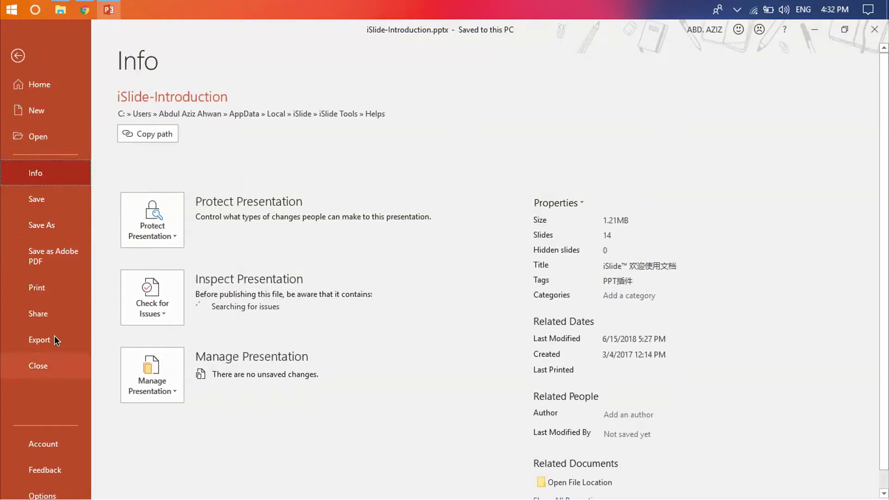
{"action": "key", "text": "alt+t"}
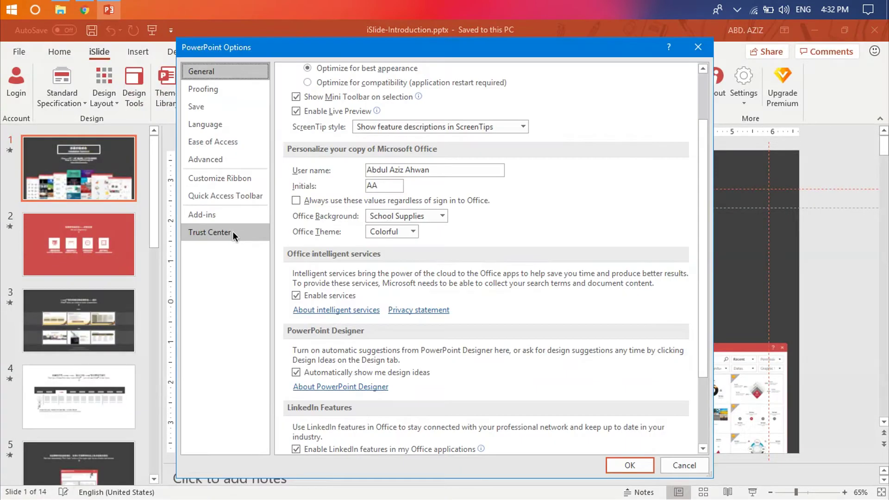
{"action": "left_click", "coordinate": [227, 219]}
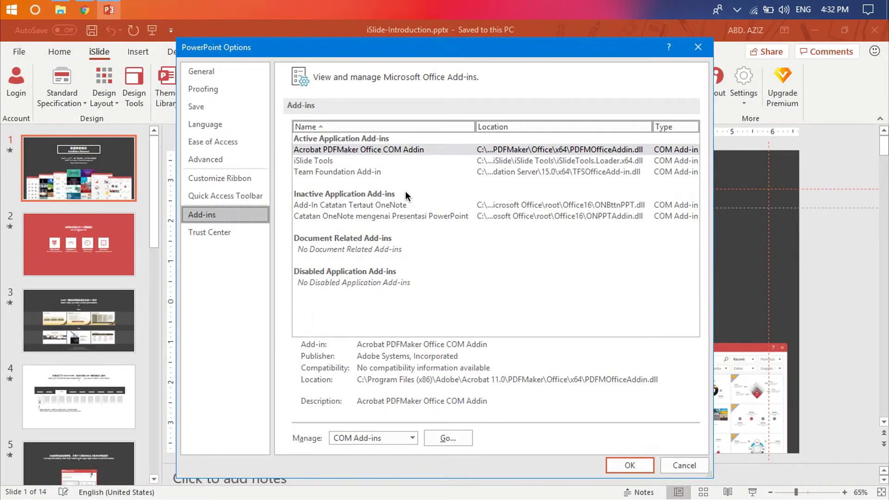
{"action": "left_click", "coordinate": [319, 162]}
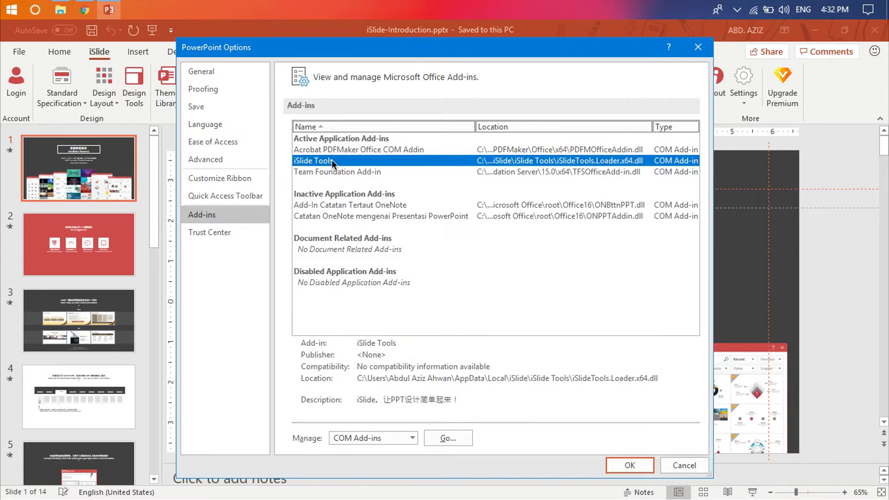
{"action": "left_click", "coordinate": [452, 438]}
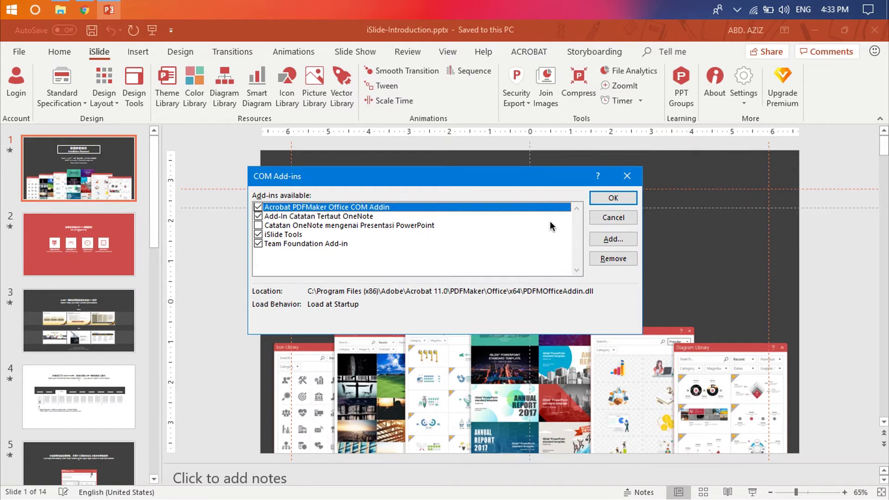
{"action": "left_click", "coordinate": [604, 199]}
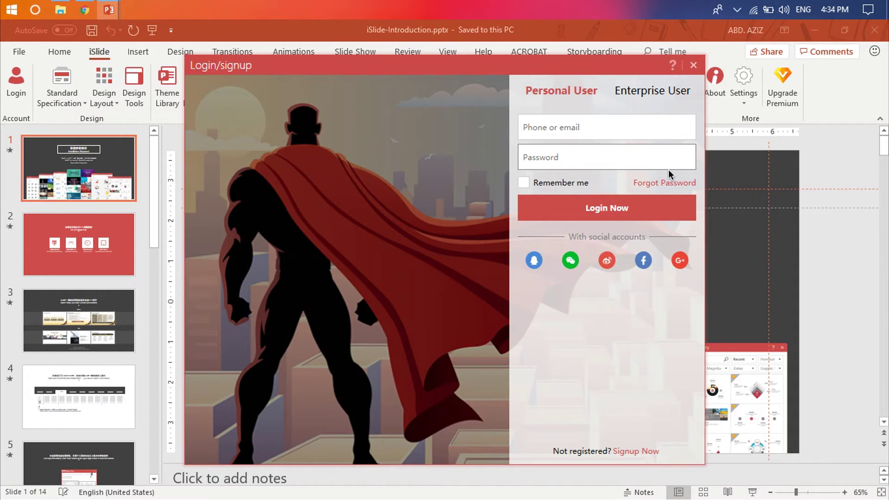
Log in to iSlide with the account's e-mail address and password.
{"action": "left_click", "coordinate": [603, 133]}
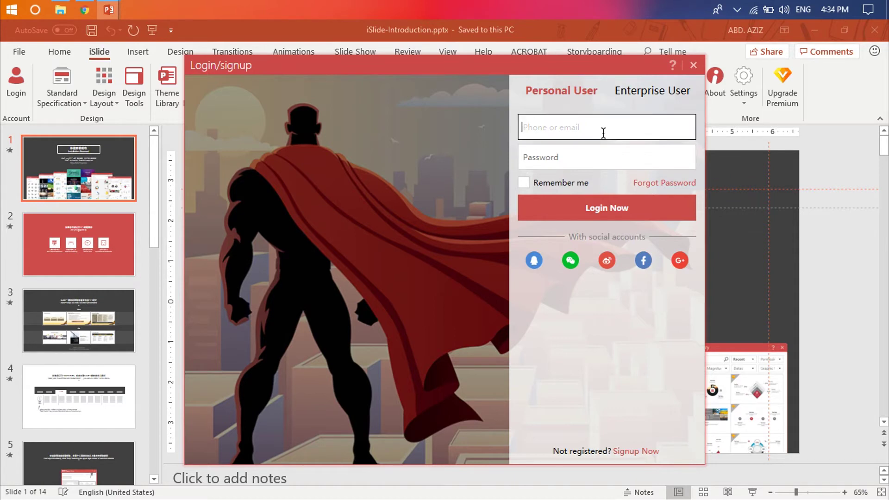
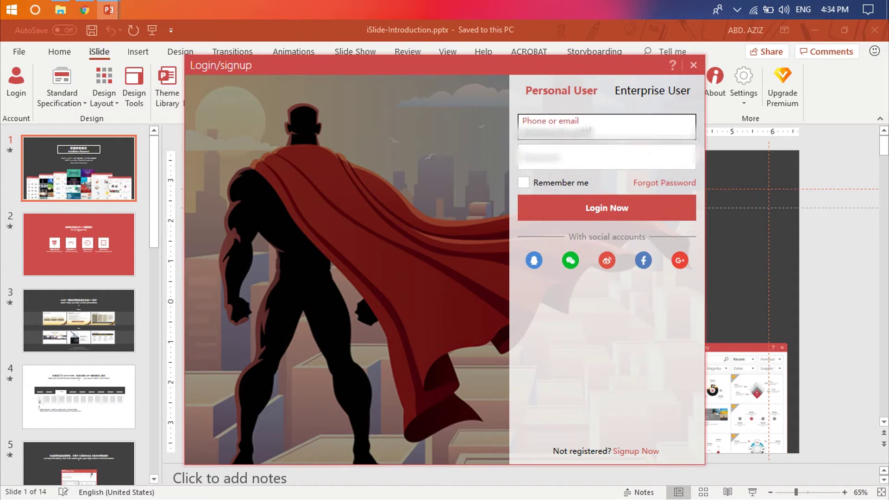
{"action": "key", "text": "Tab"}
{"action": "left_click", "coordinate": [601, 210]}
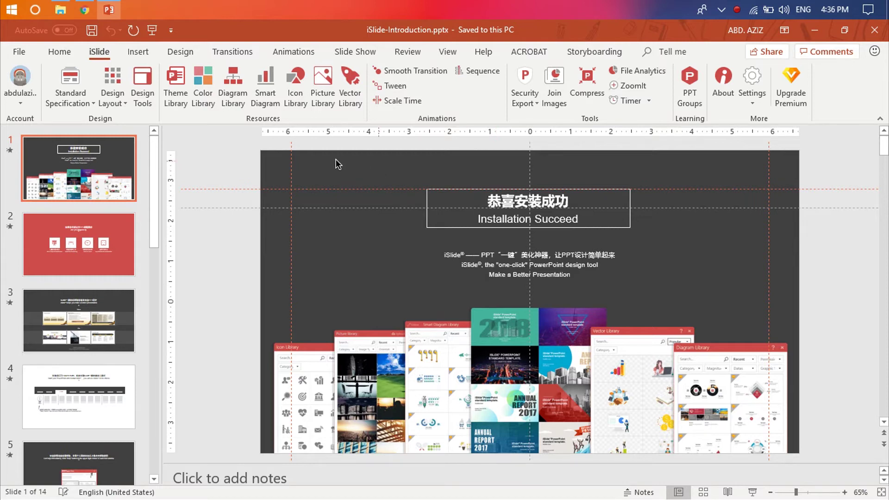
Open the iSlide Theme Library and filter it to Free templates sorted by latest.
{"action": "left_click", "coordinate": [172, 99]}
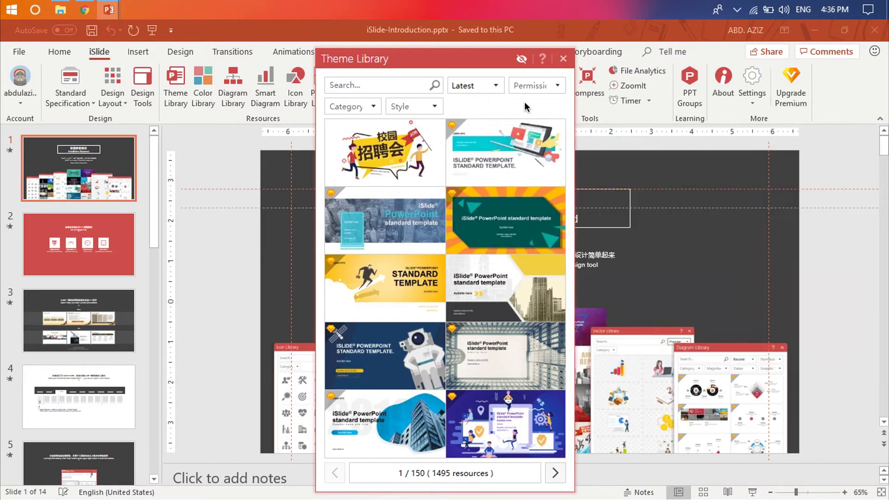
{"action": "left_click", "coordinate": [558, 86]}
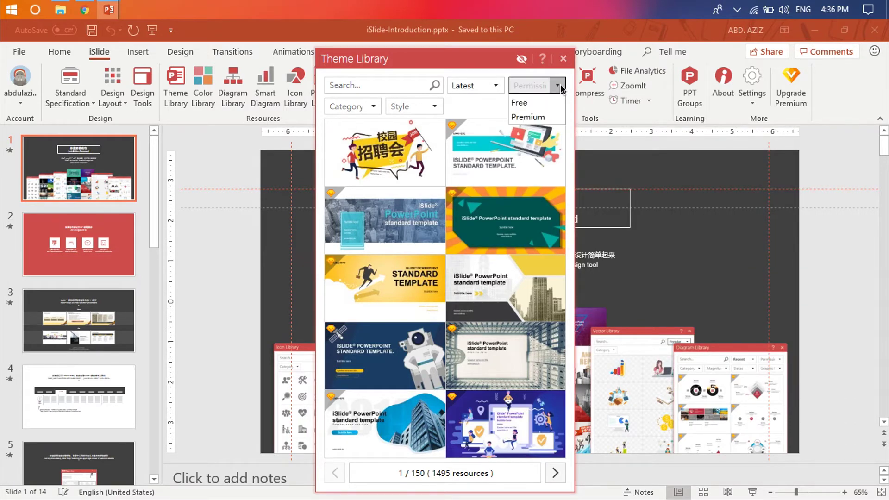
{"action": "left_click", "coordinate": [527, 103]}
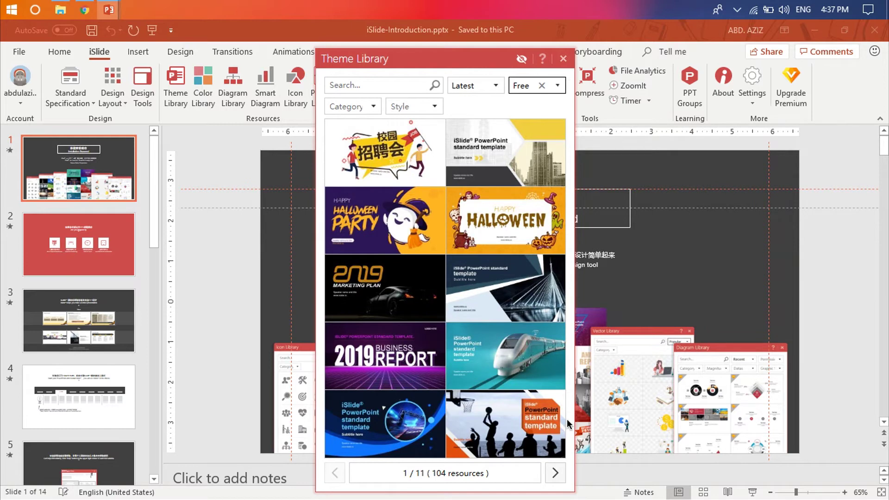
{"action": "left_click", "coordinate": [496, 85]}
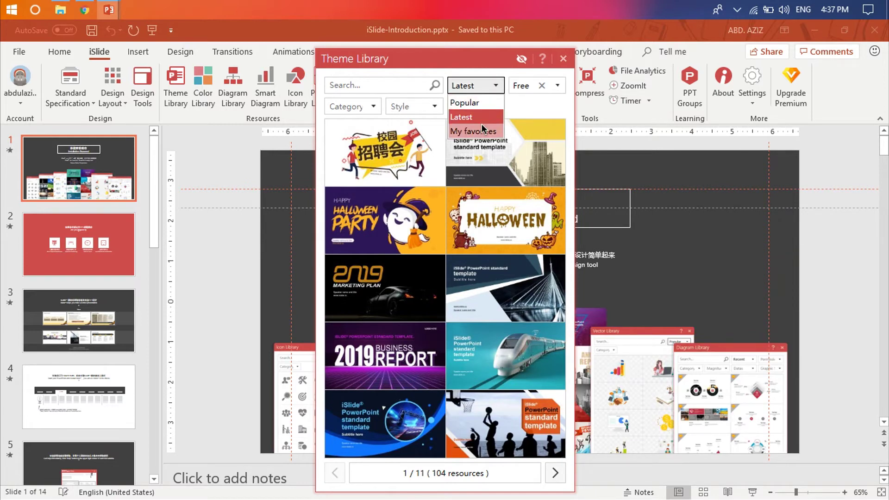
{"action": "left_click", "coordinate": [376, 109]}
{"action": "left_click", "coordinate": [373, 107]}
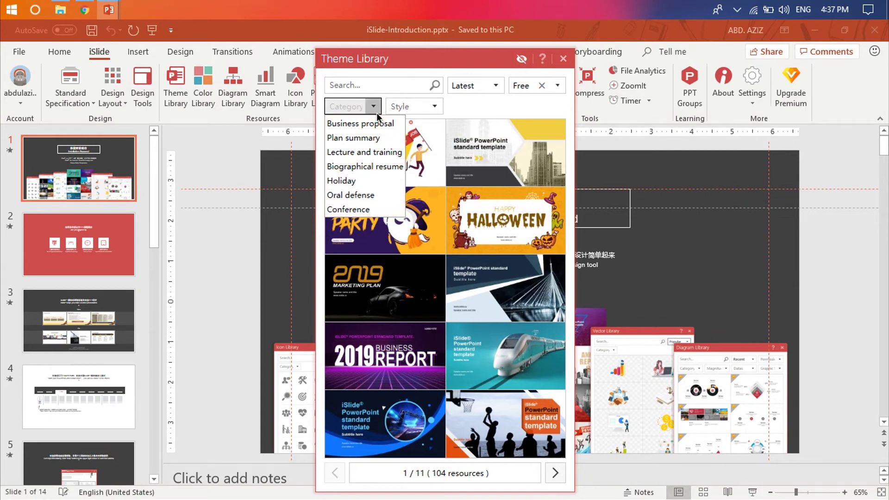
{"action": "left_click", "coordinate": [437, 105]}
{"action": "left_click", "coordinate": [437, 105]}
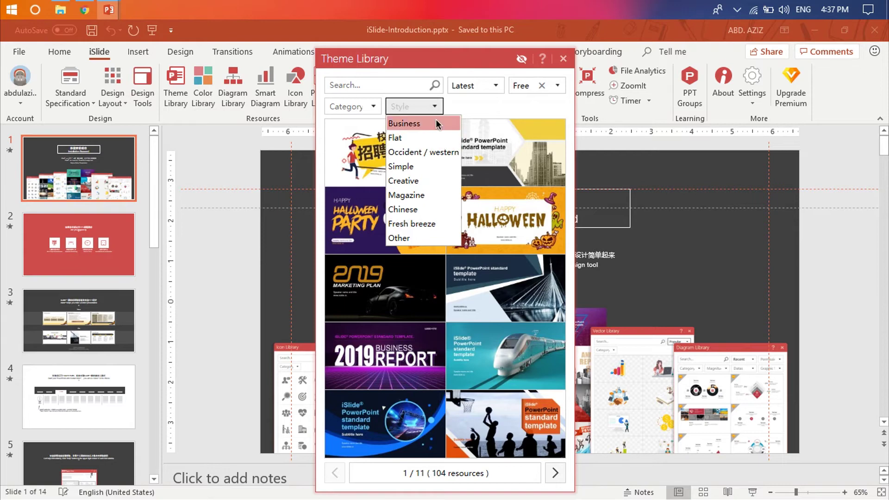
{"action": "left_click", "coordinate": [483, 103]}
Go to page 3 and download the blue OH! template in 16:9.
{"action": "left_click", "coordinate": [552, 473]}
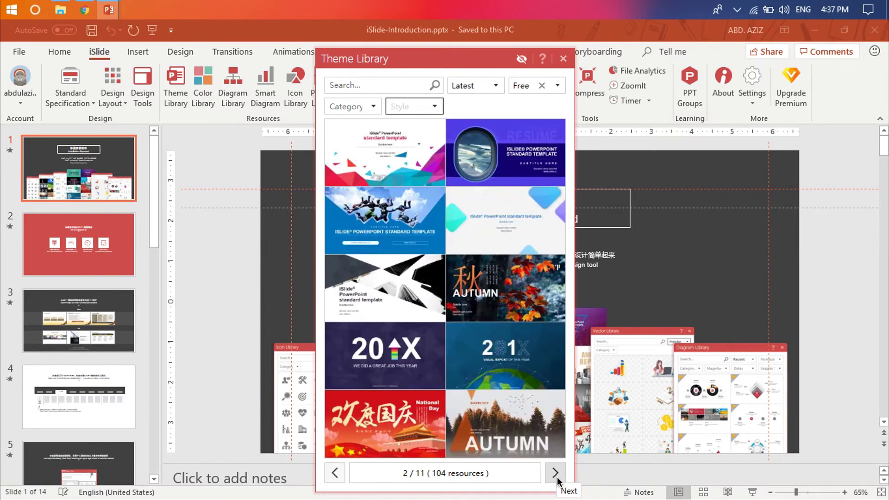
{"action": "left_click", "coordinate": [557, 477]}
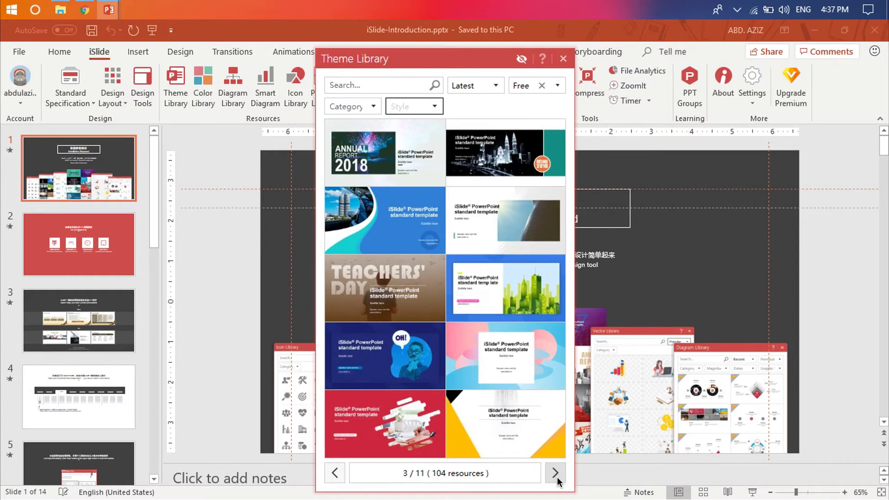
{"action": "mouse_move", "coordinate": [384, 356]}
{"action": "left_click", "coordinate": [350, 381]}
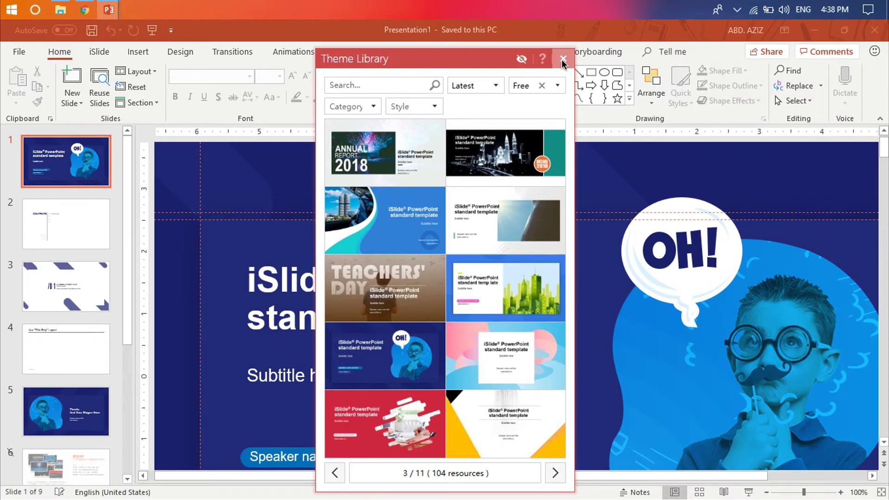
Close the Theme Library panel.
{"action": "left_click", "coordinate": [563, 59]}
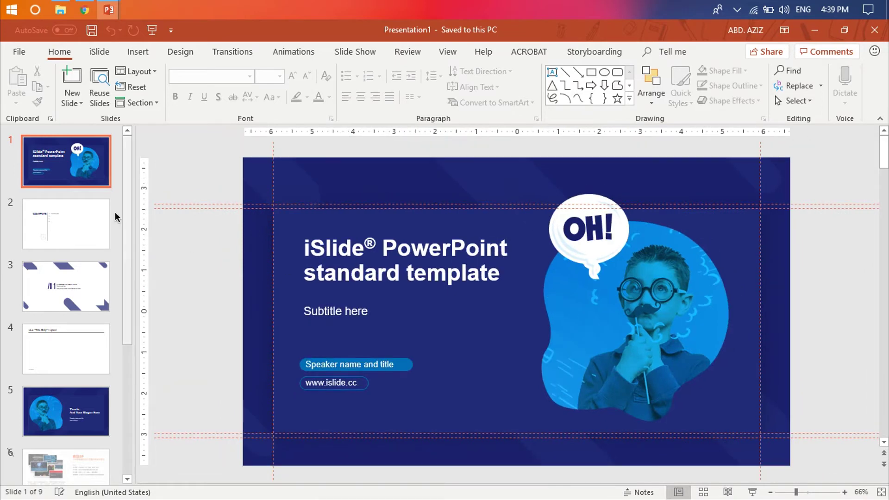
Delete the CONTENTS title and the numbered list group from slide 2.
{"action": "left_click", "coordinate": [93, 239]}
{"action": "scroll", "coordinate": [64, 236], "scroll_direction": "down", "scroll_amount": 2}
{"action": "scroll", "coordinate": [65, 246], "scroll_direction": "down", "scroll_amount": 3}
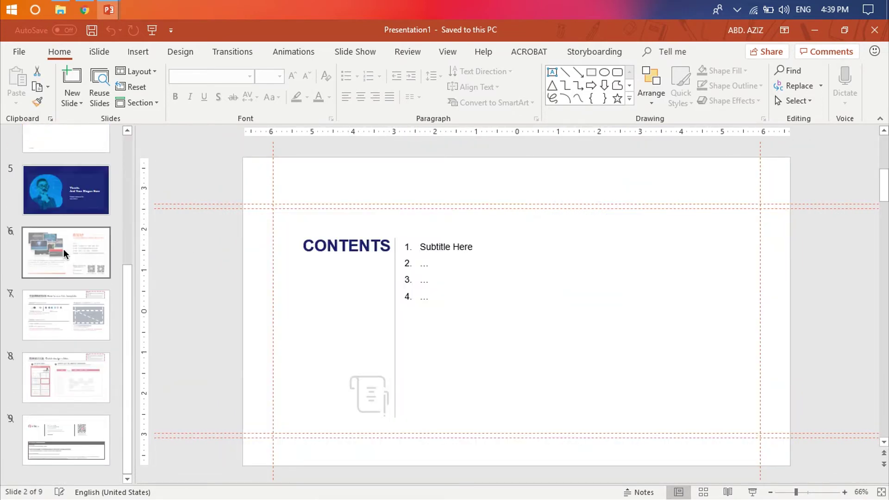
{"action": "scroll", "coordinate": [65, 252], "scroll_direction": "up", "scroll_amount": 5}
{"action": "left_click", "coordinate": [68, 178]}
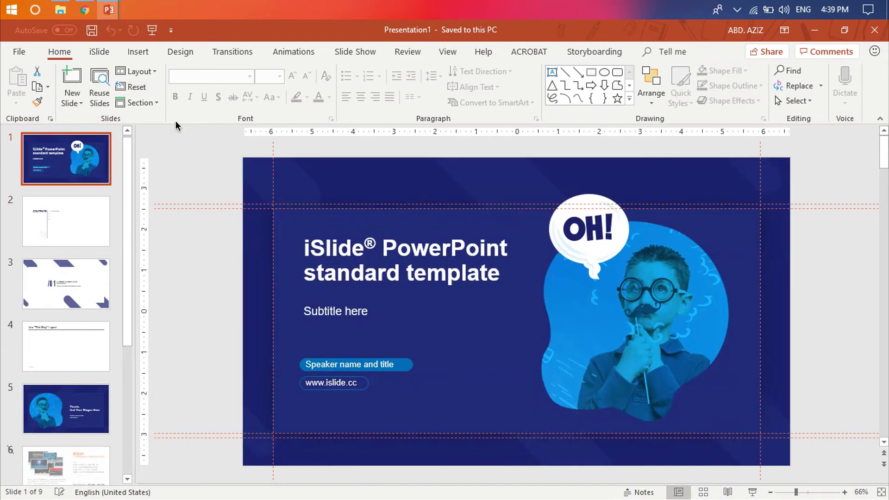
{"action": "left_click", "coordinate": [100, 52]}
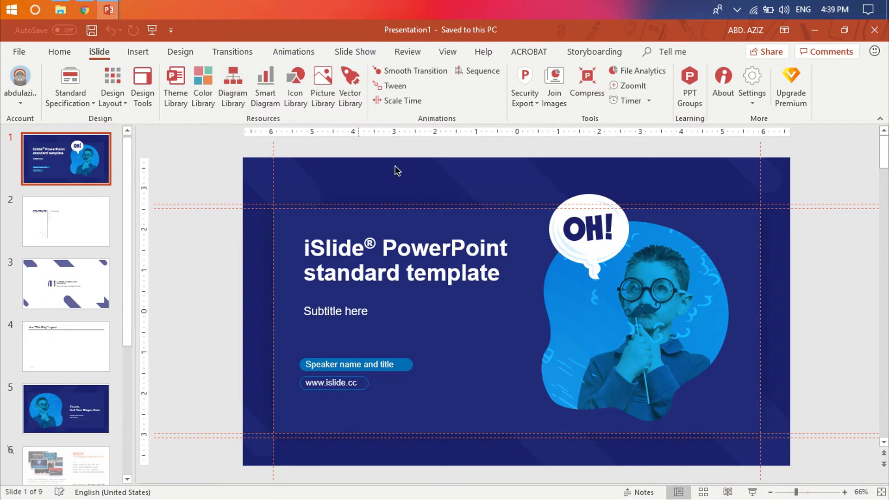
{"action": "left_click", "coordinate": [74, 206]}
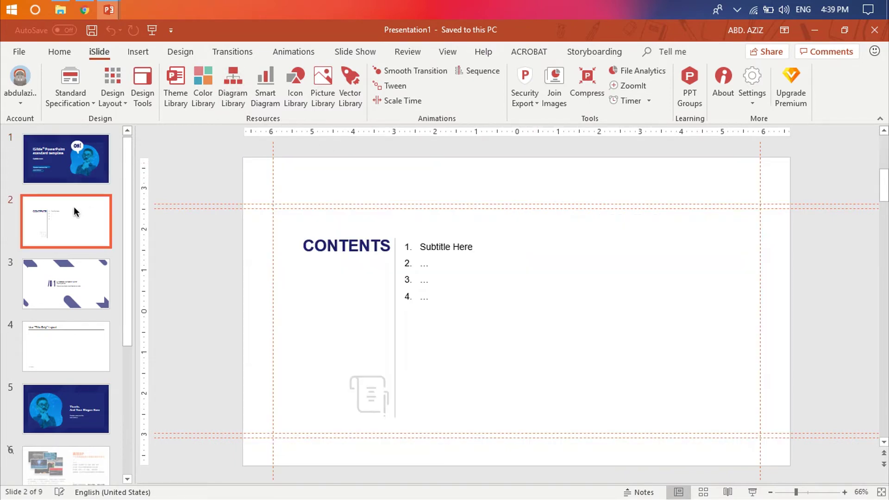
{"action": "left_click_drag", "start_coordinate": [287, 216], "coordinate": [613, 365]}
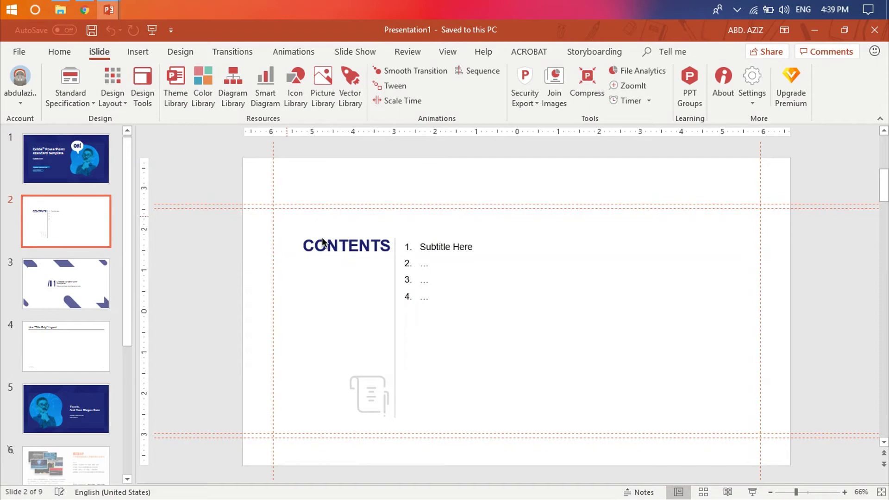
{"action": "left_click", "coordinate": [347, 244]}
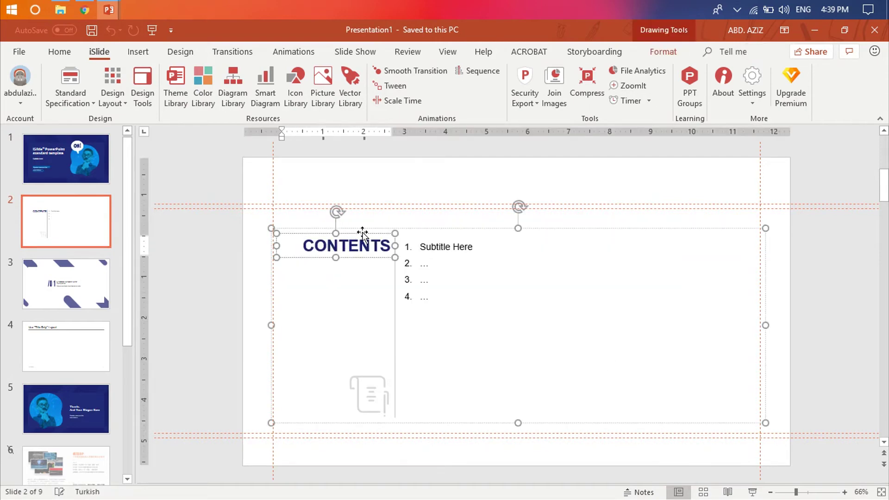
{"action": "key", "text": "Delete"}
{"action": "key", "text": "ctrl+a"}
{"action": "key", "text": "Delete"}
{"action": "left_click_drag", "start_coordinate": [250, 189], "coordinate": [828, 459]}
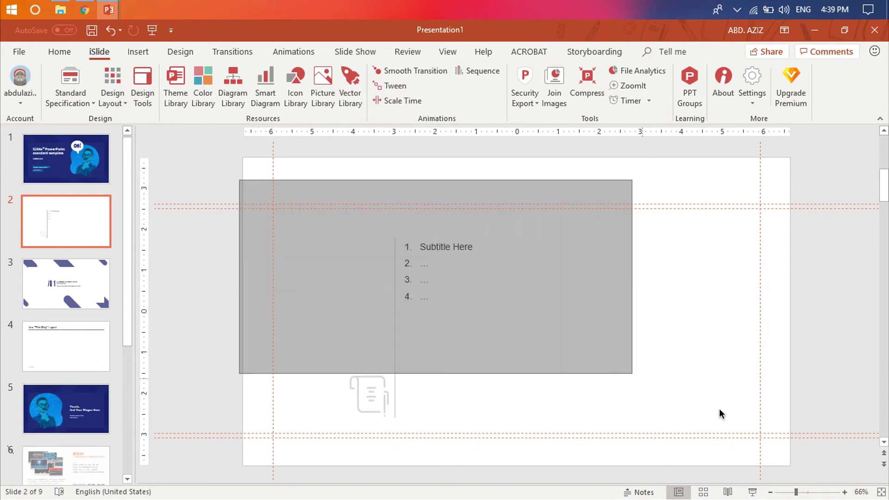
{"action": "key", "text": "Delete"}
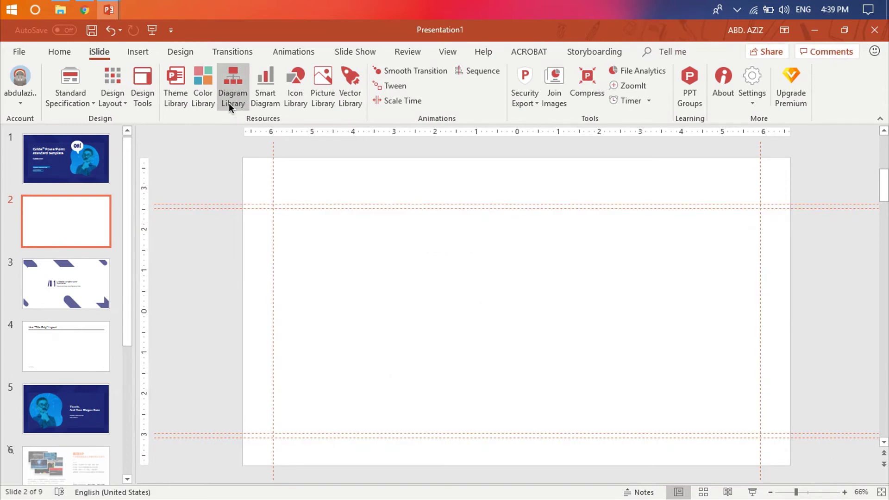
Insert the free laptop diagram from page 2 of the iSlide Diagram Library.
{"action": "left_click", "coordinate": [229, 102]}
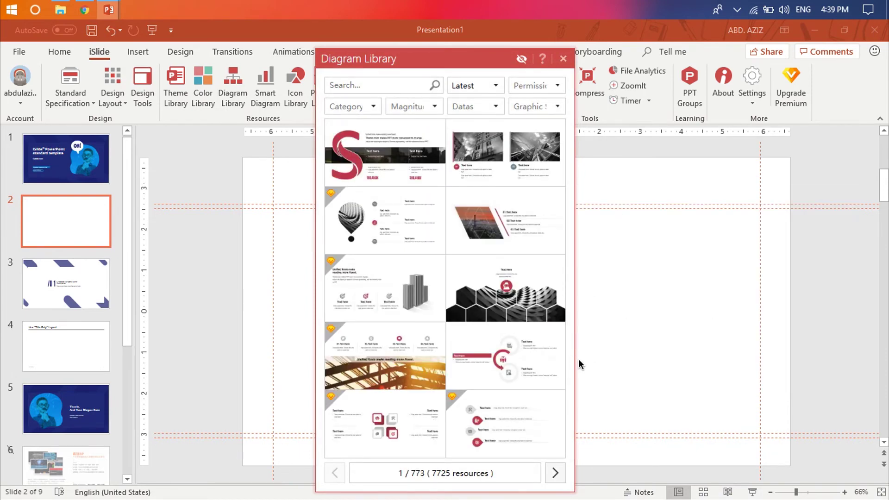
{"action": "left_click", "coordinate": [558, 86]}
{"action": "left_click", "coordinate": [551, 99]}
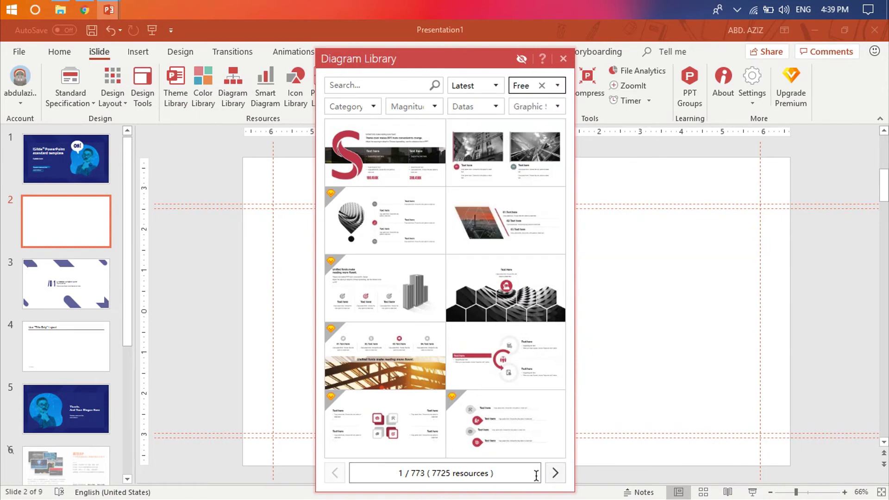
{"action": "left_click", "coordinate": [555, 474]}
{"action": "mouse_move", "coordinate": [505, 221]}
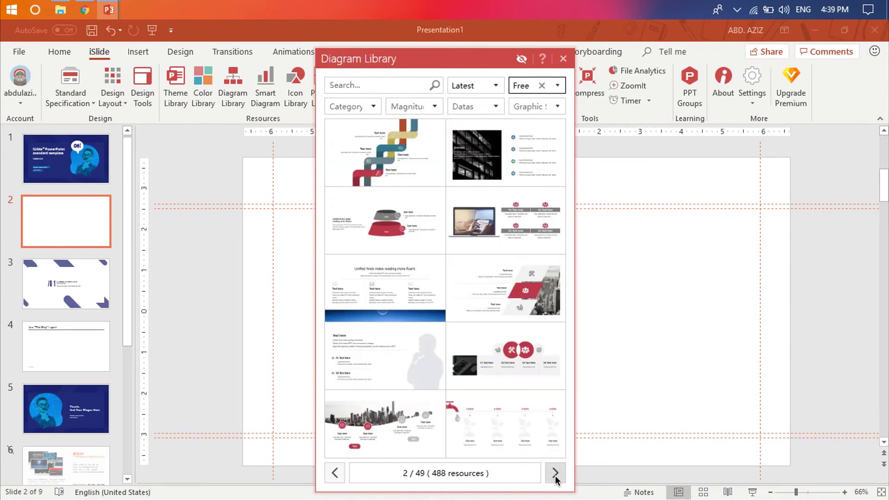
{"action": "left_click", "coordinate": [507, 223]}
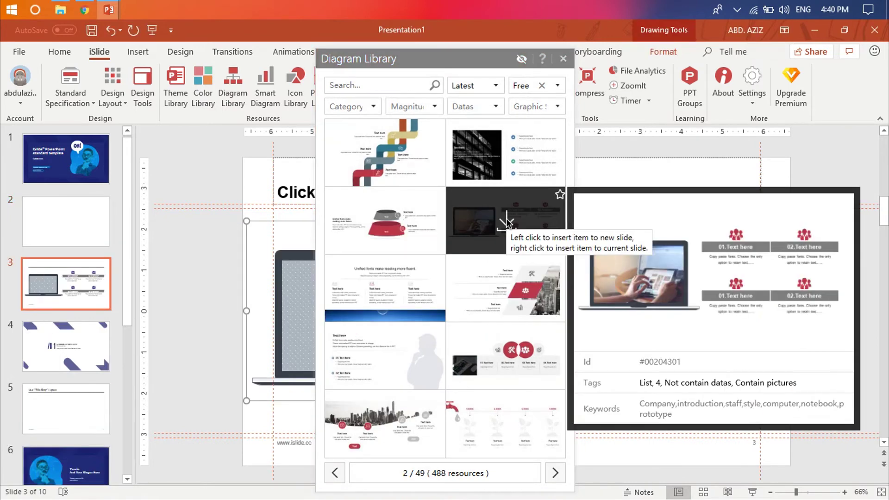
Close the Diagram Library and delete the blank slide 2.
{"action": "left_click", "coordinate": [563, 59]}
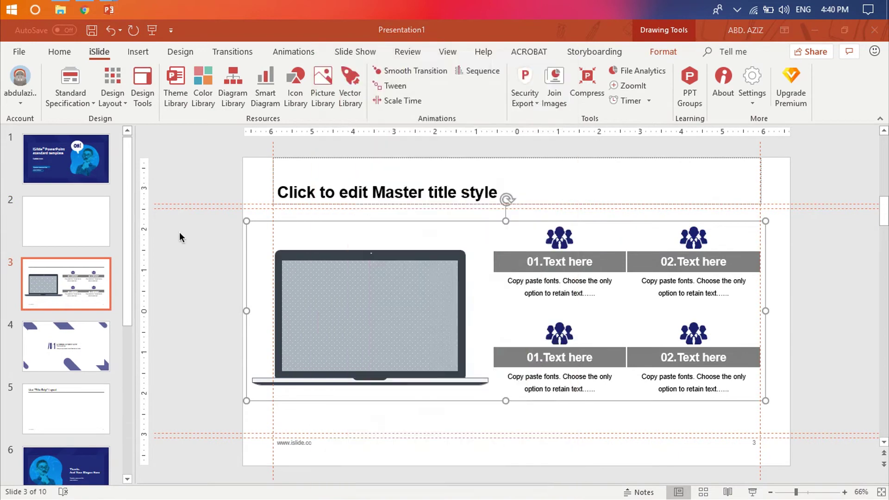
{"action": "left_click", "coordinate": [84, 232]}
{"action": "key", "text": "Delete"}
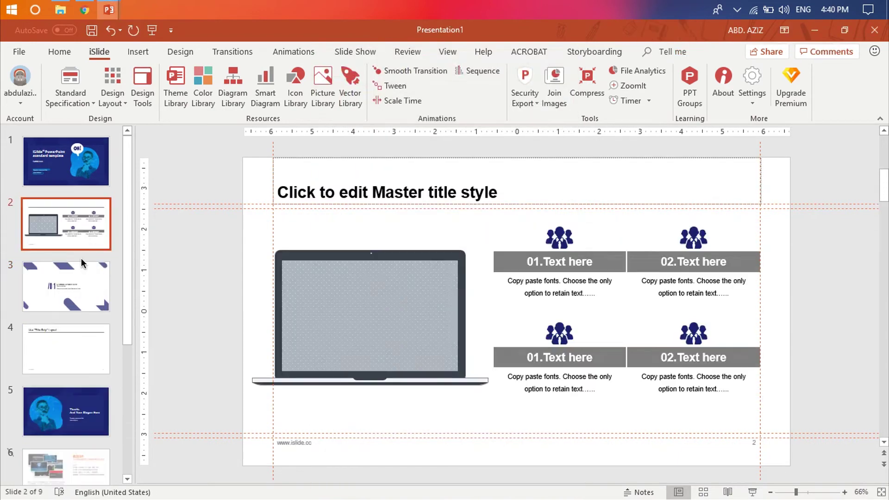
Replace 'Text here' in the laptop diagram's 01 header with 'Text'.
{"action": "left_click", "coordinate": [560, 240]}
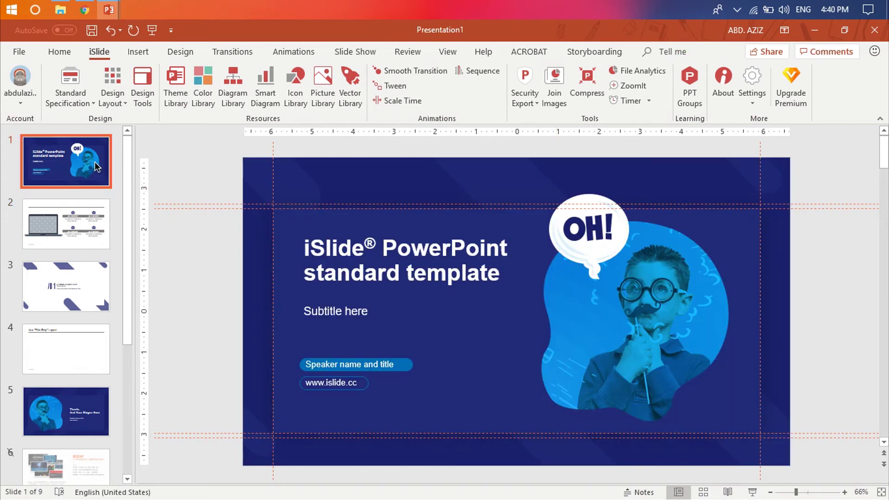
{"action": "left_click", "coordinate": [545, 261]}
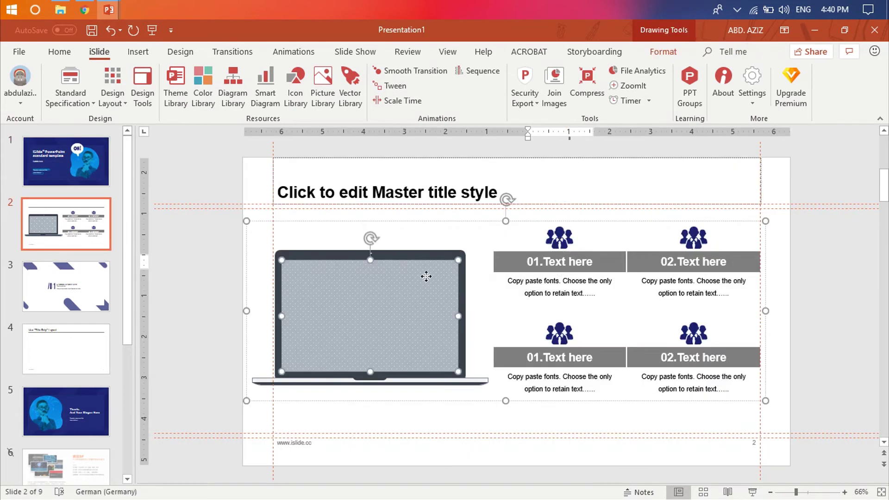
{"action": "left_click_drag", "start_coordinate": [544, 262], "coordinate": [593, 263]}
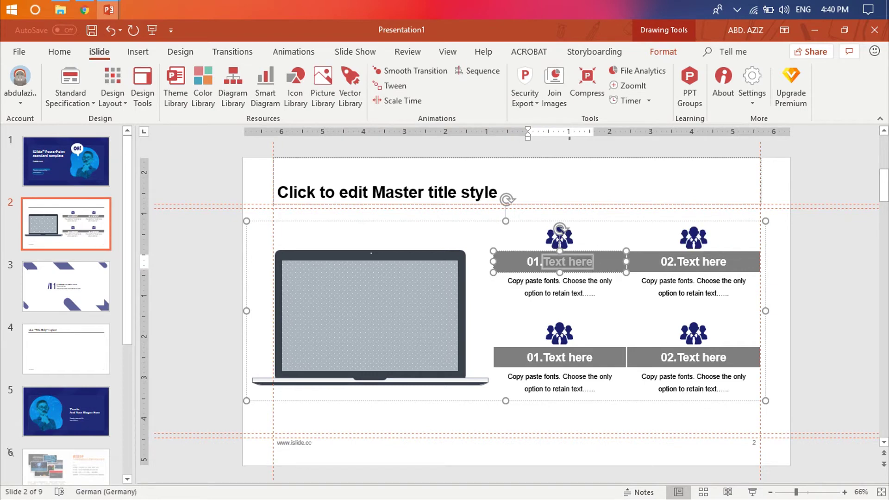
{"action": "type", "text": "k"}
{"action": "key", "text": "BackSpace"}
{"action": "type", "text": "k"}
{"action": "key", "text": "BackSpace"}
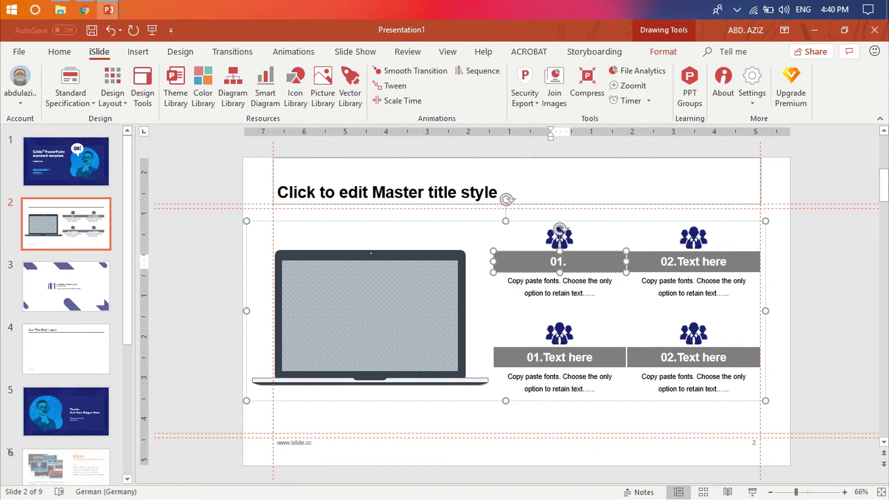
{"action": "type", "text": "Tec"}
{"action": "type", "text": "xt"}
Replace 'Text here' in the 02 header with 'Images'.
{"action": "left_click", "coordinate": [693, 261]}
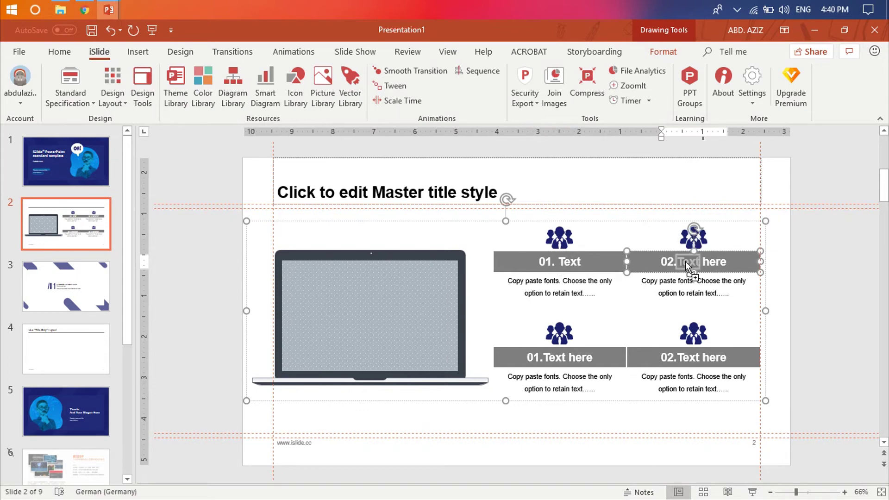
{"action": "left_click_drag", "start_coordinate": [676, 261], "coordinate": [728, 262]}
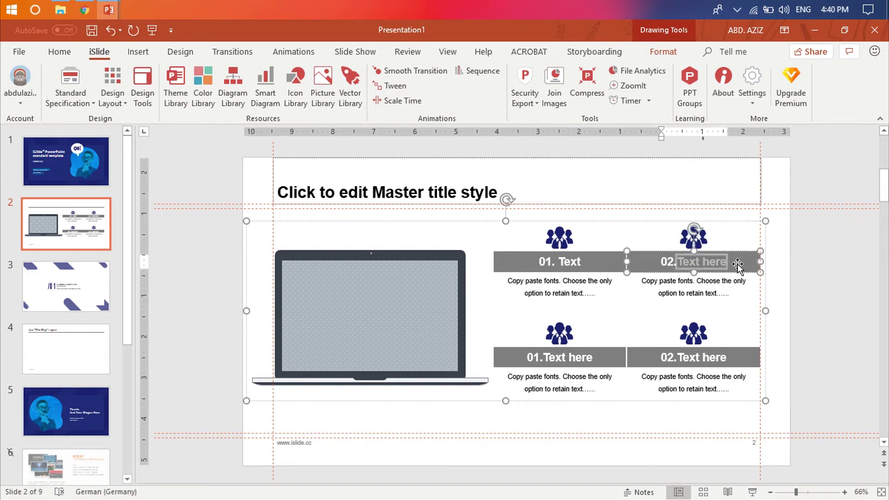
{"action": "type", "text": "Images"}
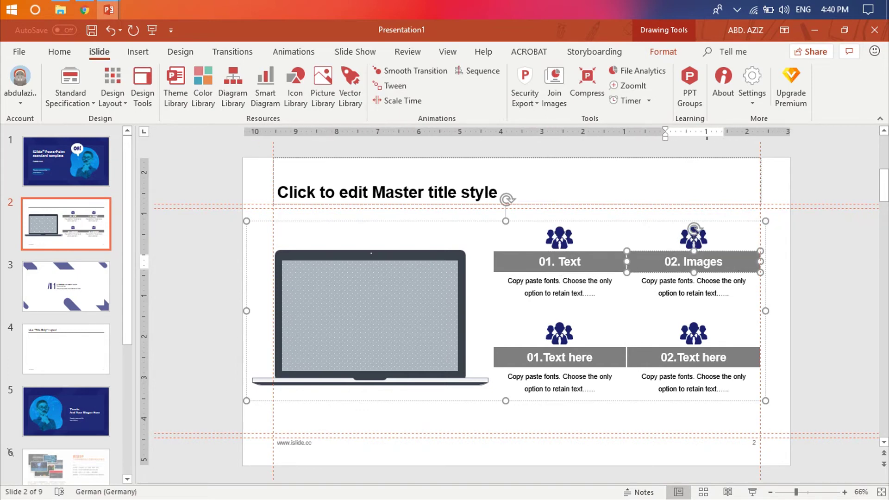
{"action": "left_click", "coordinate": [812, 264]}
Move through the slide thumbnail list and return to the laptop slide 2.
{"action": "left_click", "coordinate": [105, 301]}
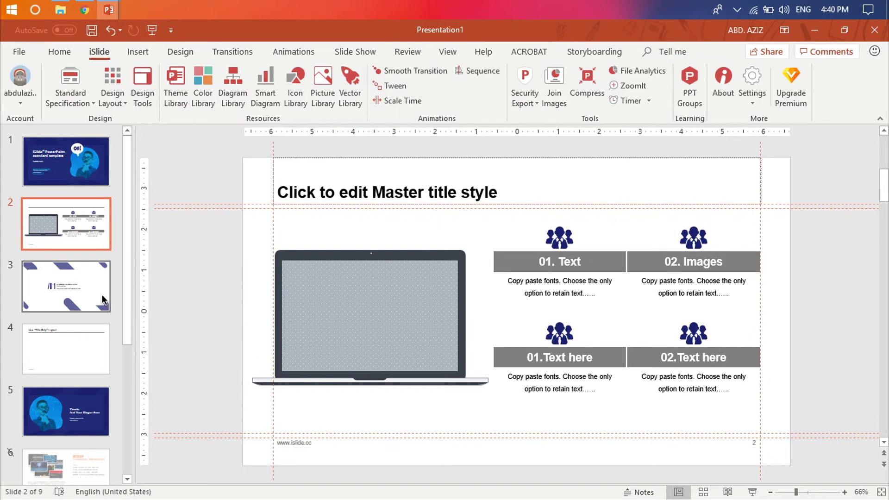
{"action": "left_click", "coordinate": [76, 239]}
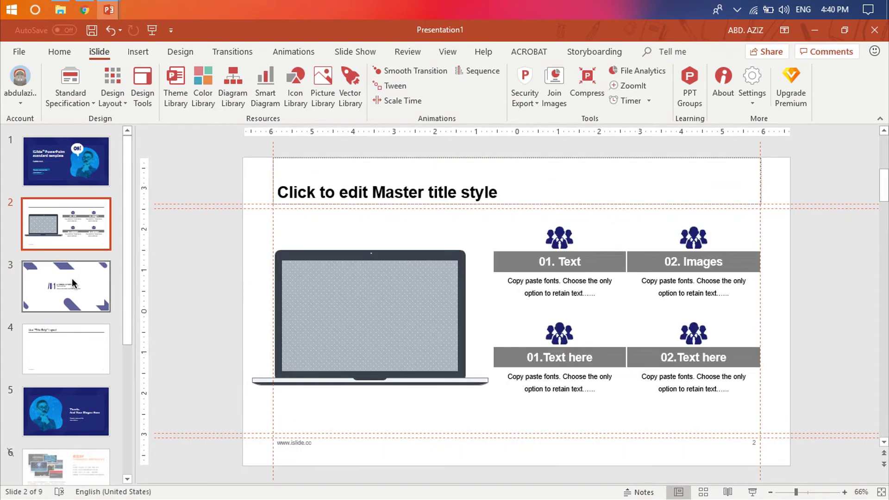
{"action": "key", "text": "Down"}
{"action": "left_click", "coordinate": [81, 244]}
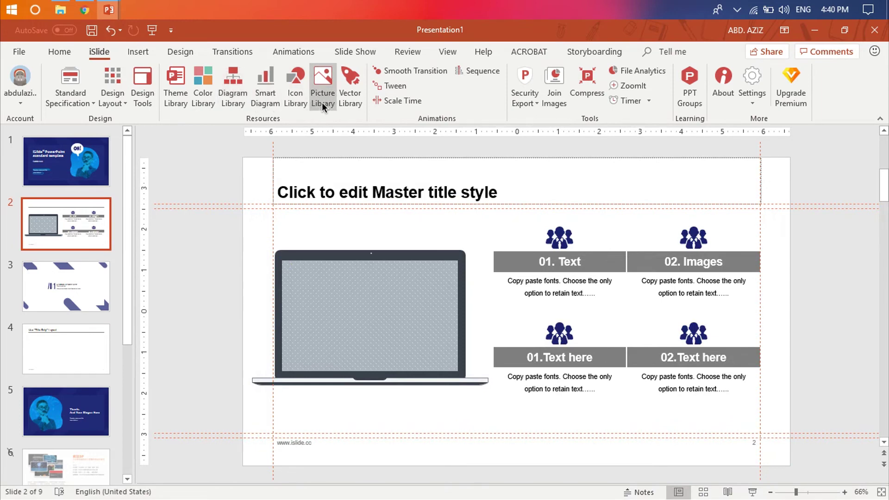
Insert the free monitor bar-chart Smart Diagram with 58%, 70% and 84% bars as slide 3.
{"action": "left_click", "coordinate": [261, 93]}
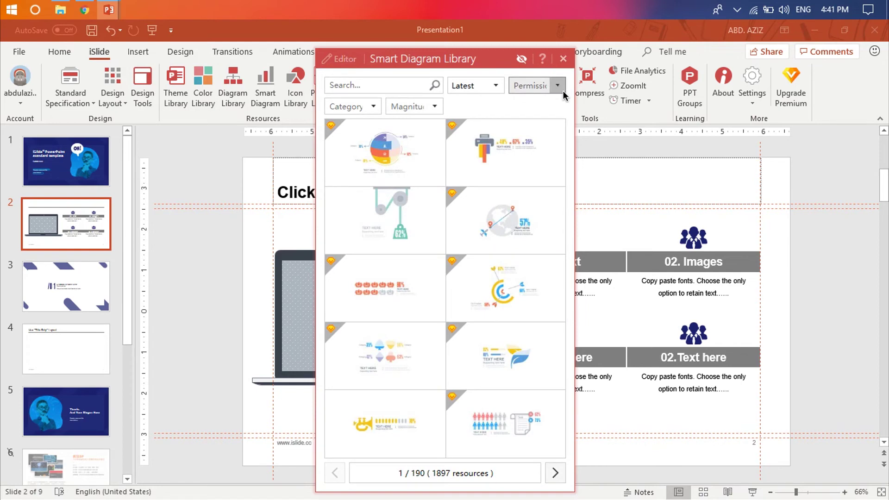
{"action": "left_click", "coordinate": [563, 90]}
{"action": "left_click", "coordinate": [551, 106]}
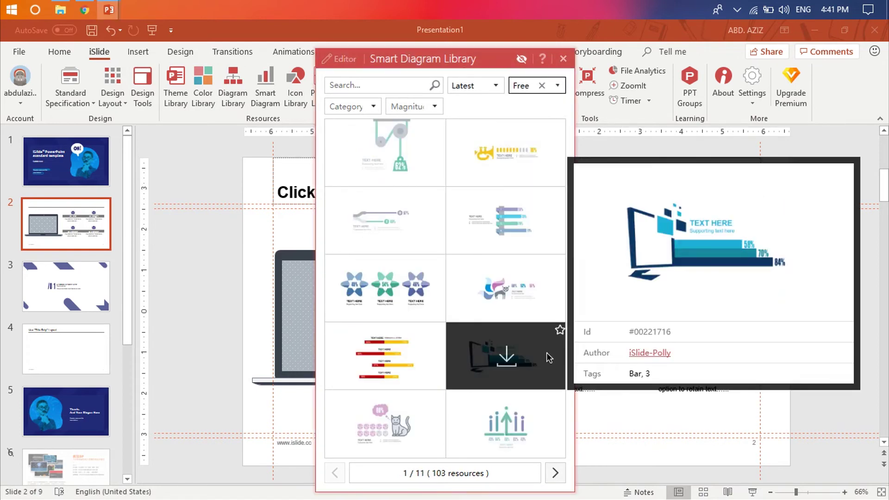
{"action": "left_click", "coordinate": [555, 473]}
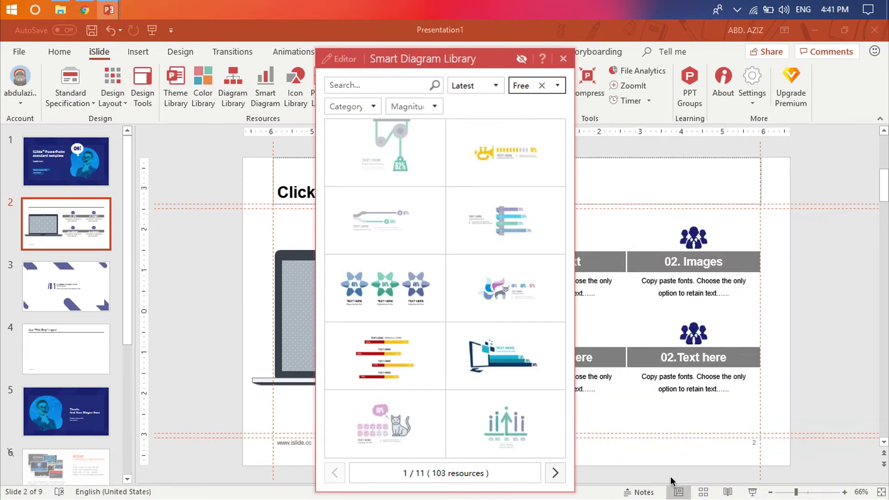
{"action": "left_click", "coordinate": [506, 358]}
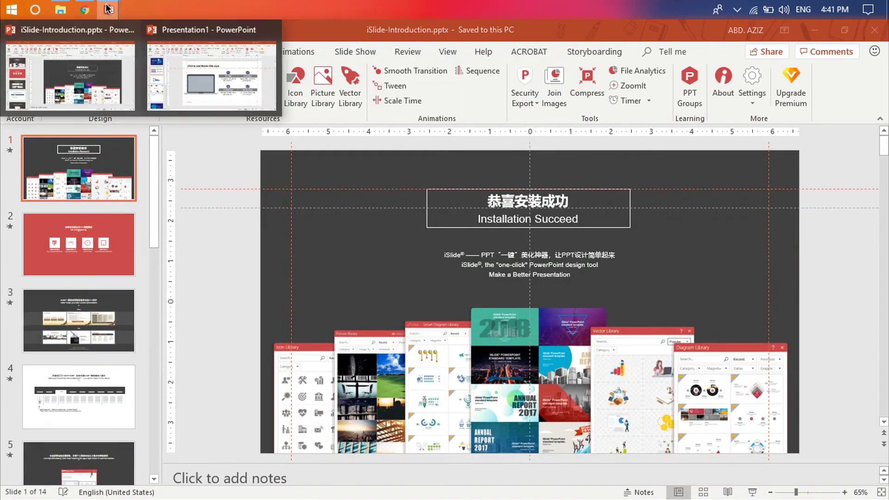
{"action": "left_click", "coordinate": [210, 74]}
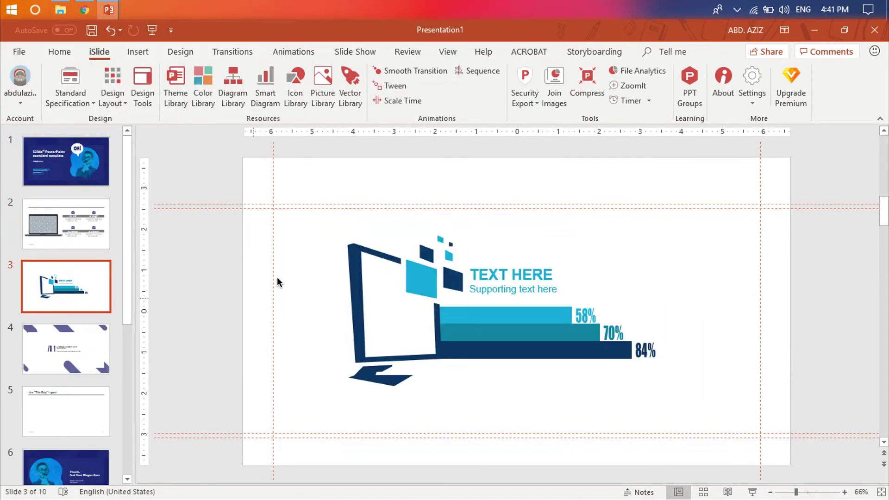
Select the TEXT HERE heading on slide 3, then deselect it.
{"action": "left_click", "coordinate": [476, 275]}
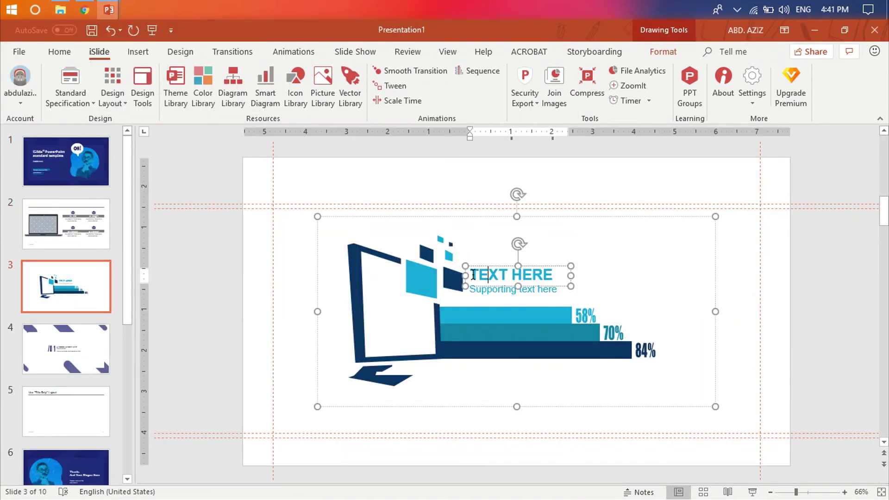
{"action": "left_click_drag", "start_coordinate": [471, 275], "coordinate": [560, 274]}
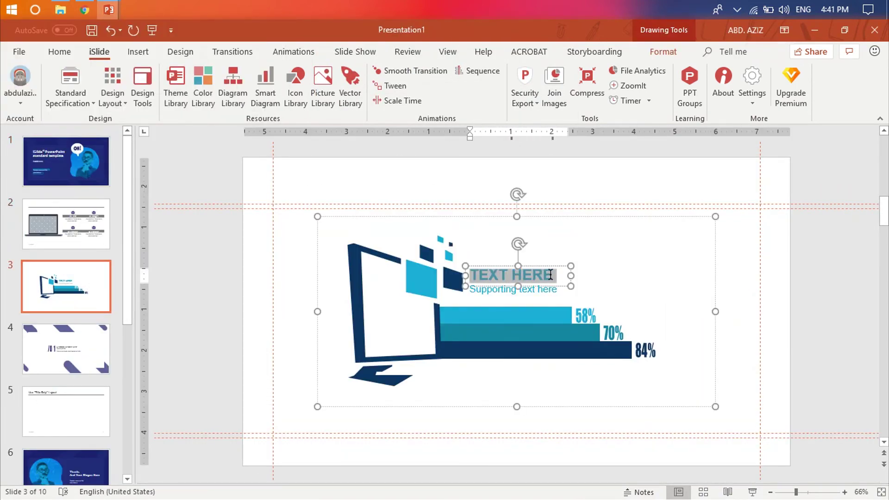
{"action": "left_click", "coordinate": [553, 275]}
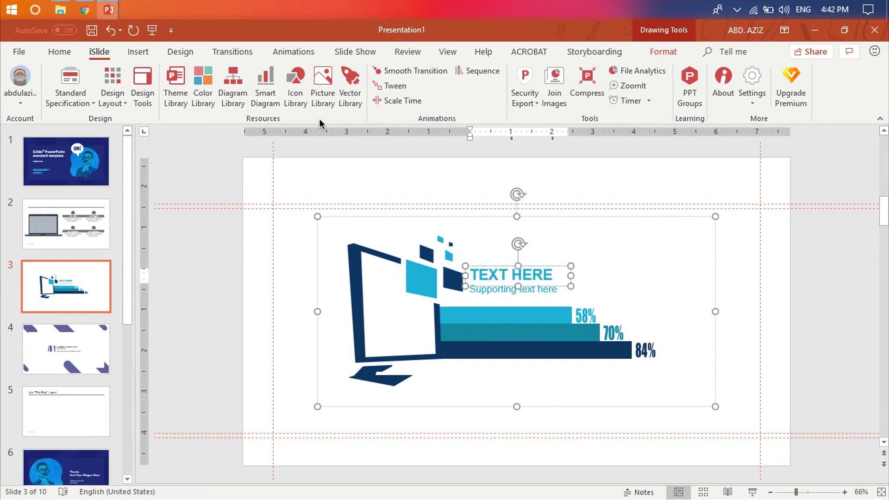
Browse the iSlide Picture Library without inserting a photo, then go to slide 5.
{"action": "left_click", "coordinate": [323, 93]}
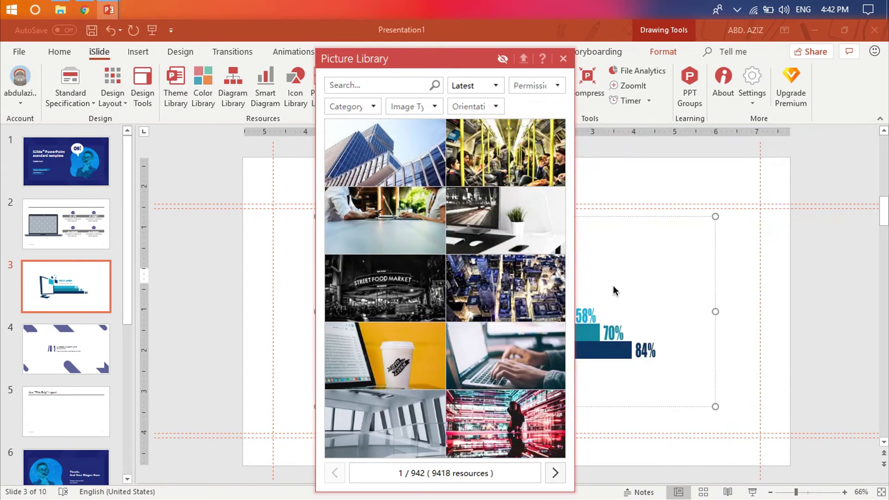
{"action": "left_click", "coordinate": [569, 400]}
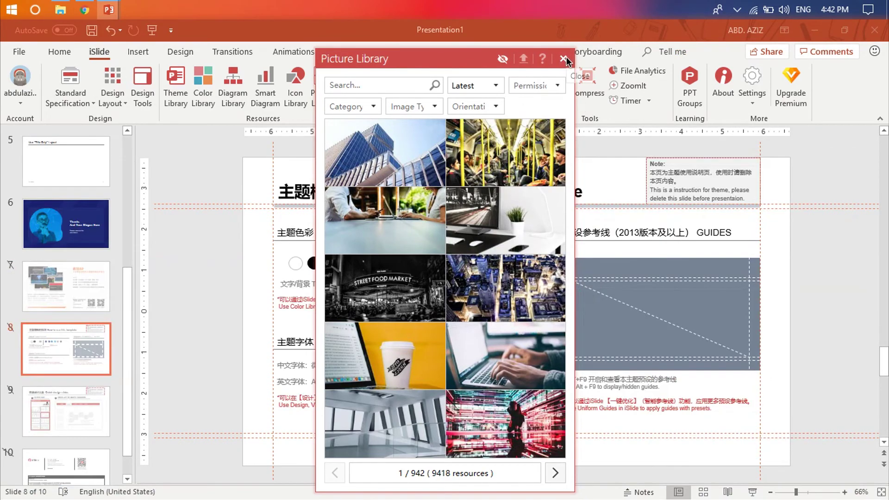
{"action": "left_click", "coordinate": [563, 59]}
{"action": "left_click", "coordinate": [71, 163]}
{"action": "scroll", "coordinate": [74, 200], "scroll_direction": "up", "scroll_amount": 3}
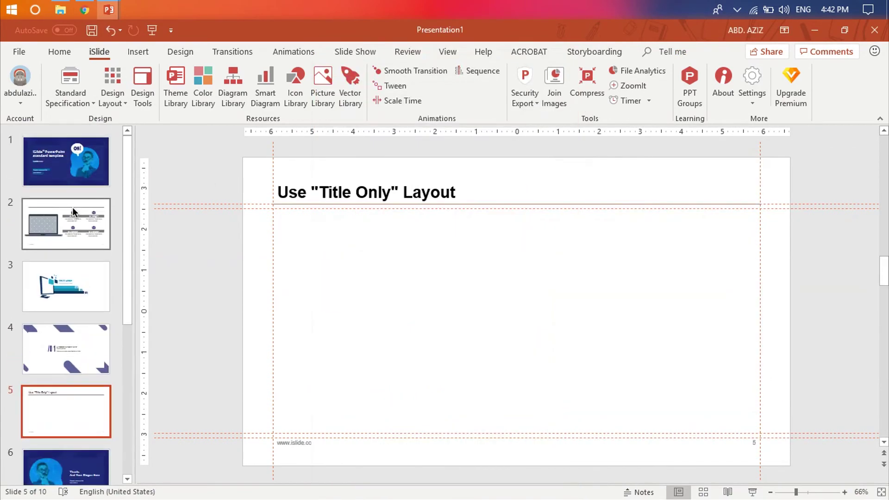
Page through the iSlide Vector Library to page 2, close it, and return to slide 1.
{"action": "left_click", "coordinate": [80, 202]}
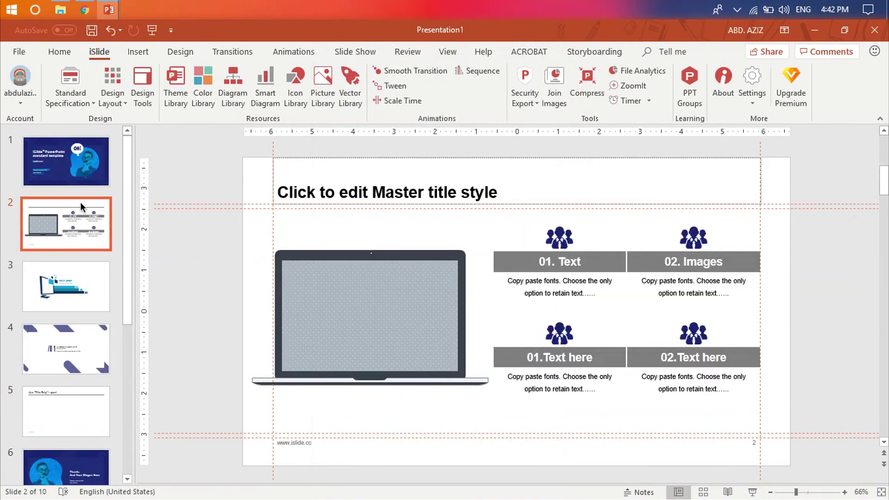
{"action": "left_click", "coordinate": [345, 109]}
{"action": "left_click", "coordinate": [345, 110]}
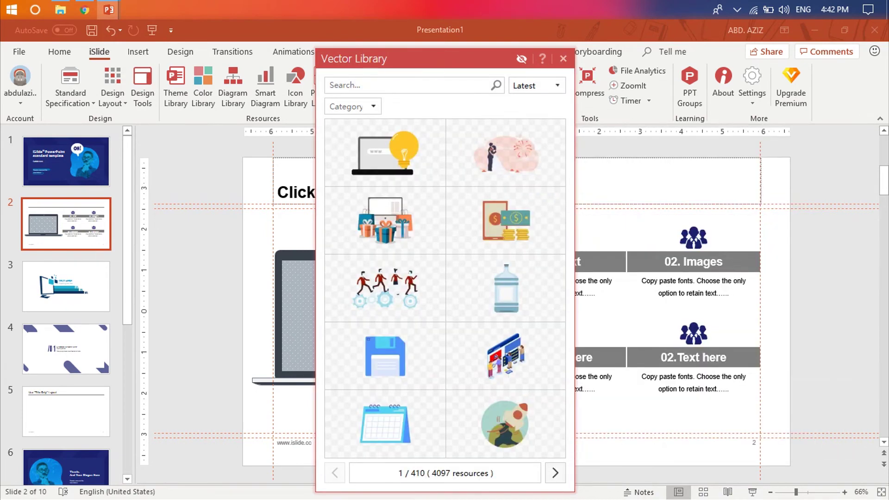
{"action": "left_click", "coordinate": [555, 473]}
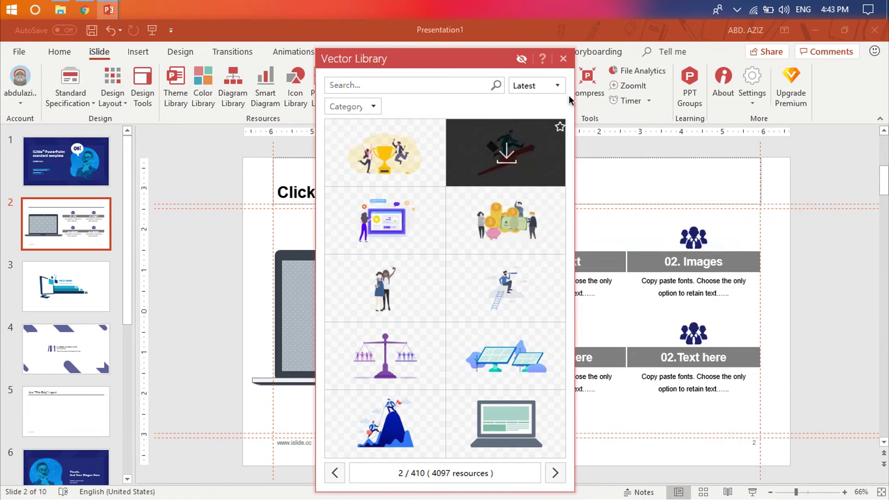
{"action": "left_click", "coordinate": [563, 59]}
{"action": "left_click", "coordinate": [67, 180]}
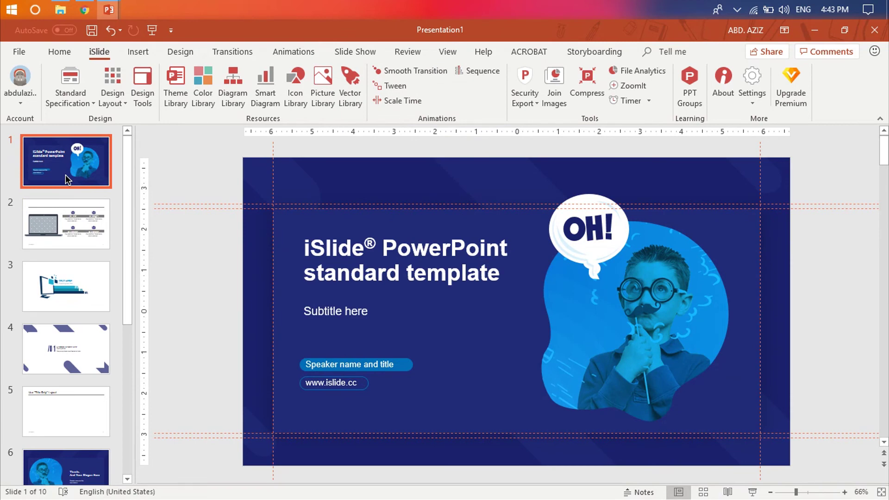
Apply the Invesco Great Wall color scheme to all slides, then start the slideshow.
{"action": "left_click", "coordinate": [204, 101]}
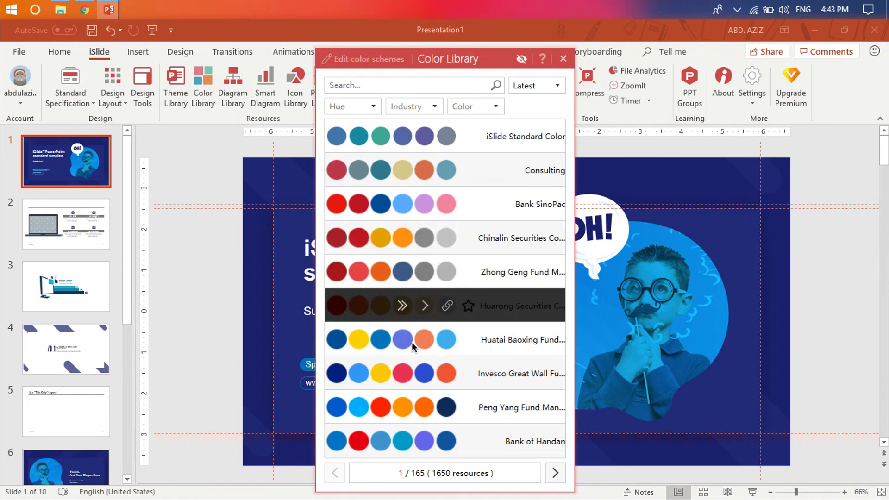
{"action": "left_click", "coordinate": [402, 373]}
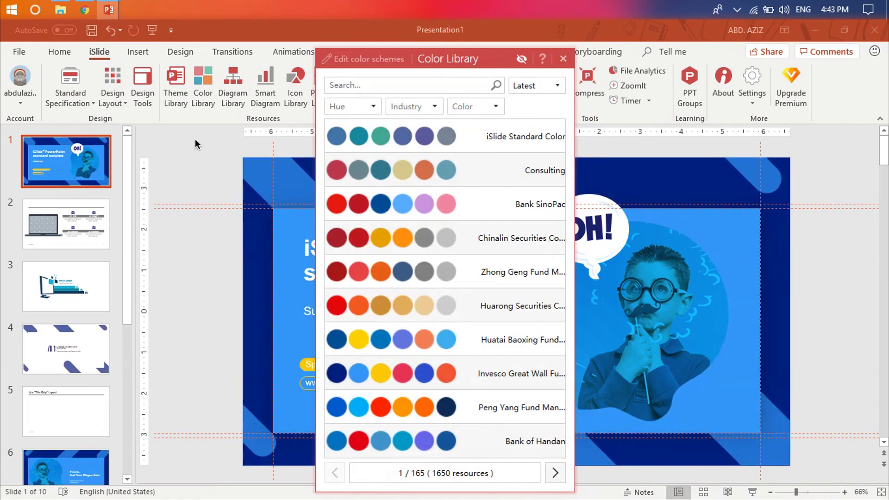
{"action": "left_click", "coordinate": [563, 58]}
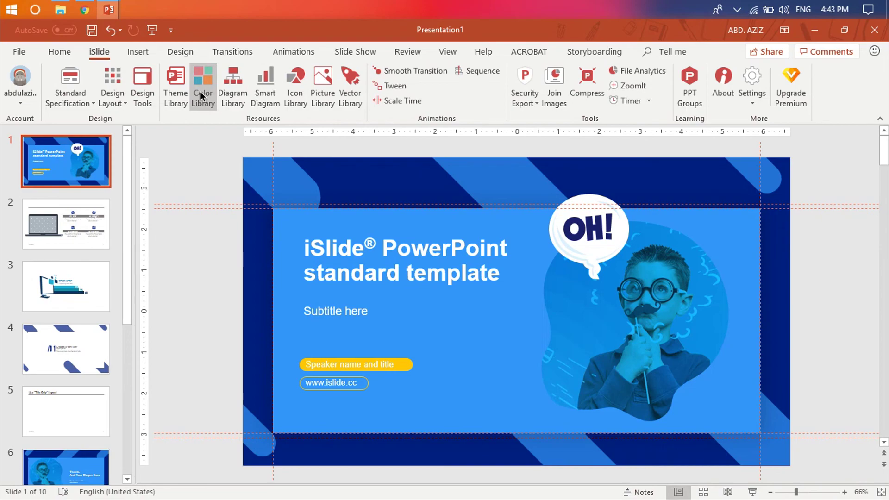
{"action": "key", "text": "F5"}
{"action": "left_click", "coordinate": [854, 250]}
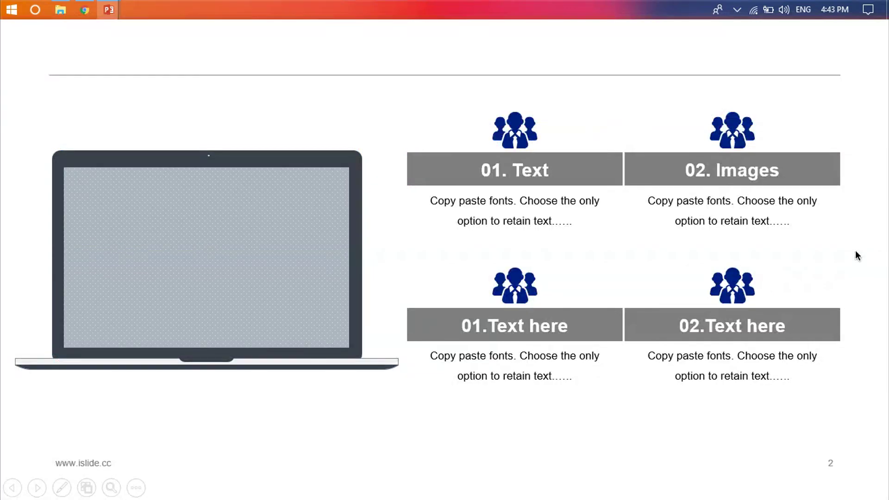
{"action": "left_click", "coordinate": [855, 250]}
{"action": "left_click", "coordinate": [855, 252]}
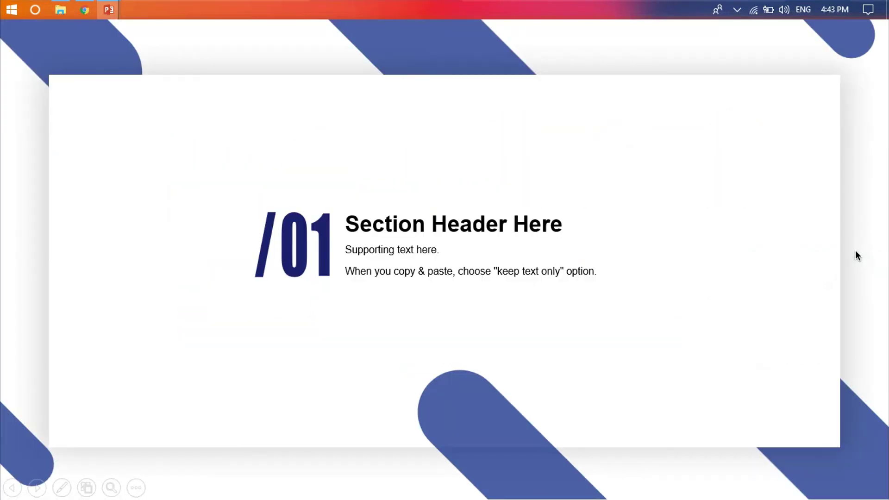
{"action": "key", "text": "Escape"}
{"action": "left_click", "coordinate": [102, 166]}
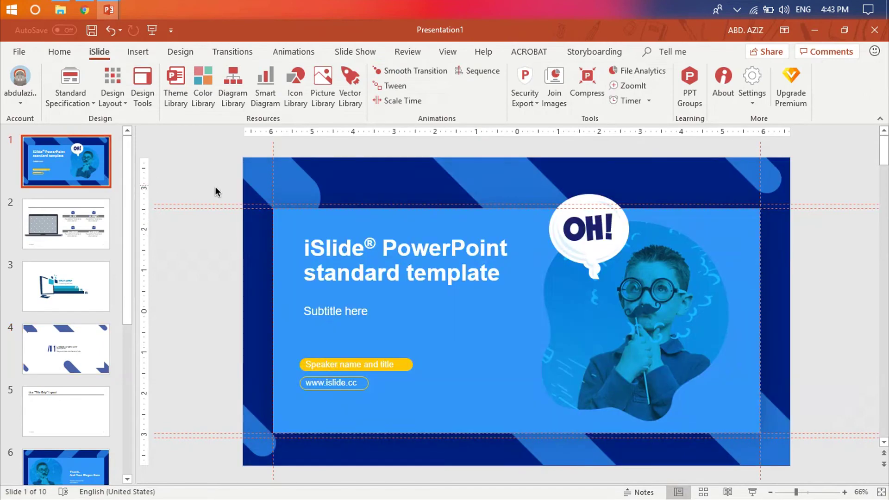